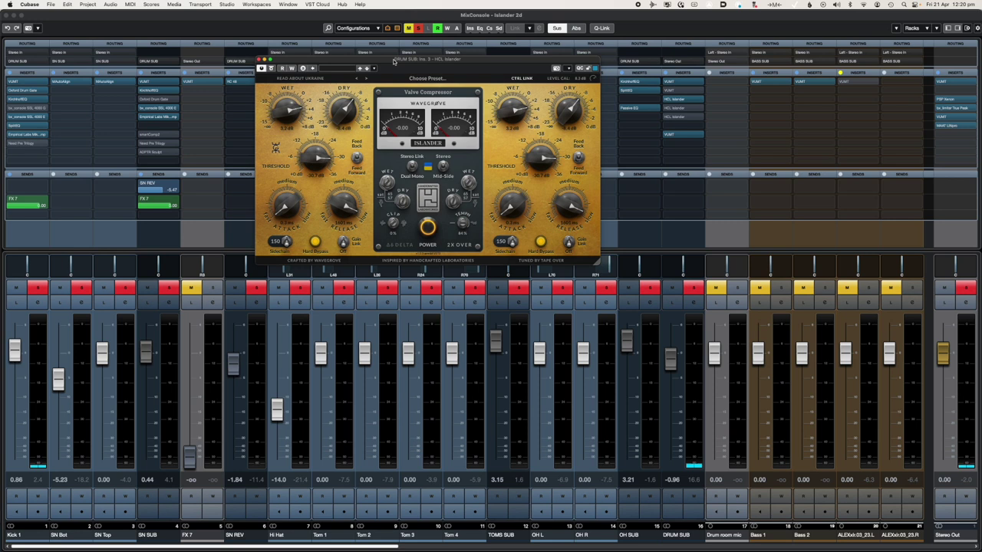
# Play the drum mix and compare the insert 3 Islander on DRUM SUB bypassed and active.
pyautogui.moveTo(394, 61); pyautogui.dragTo(380, 64)
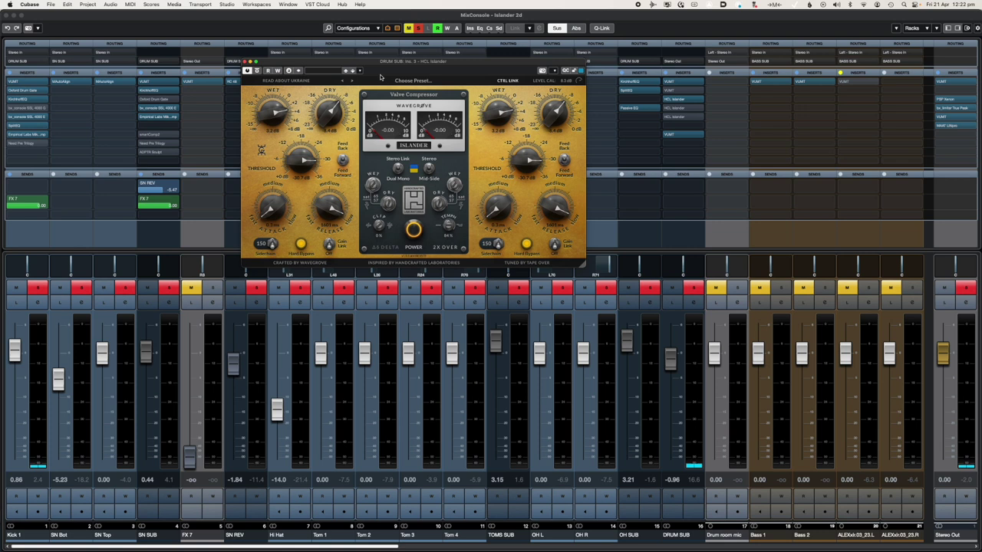
pyautogui.click(257, 71)
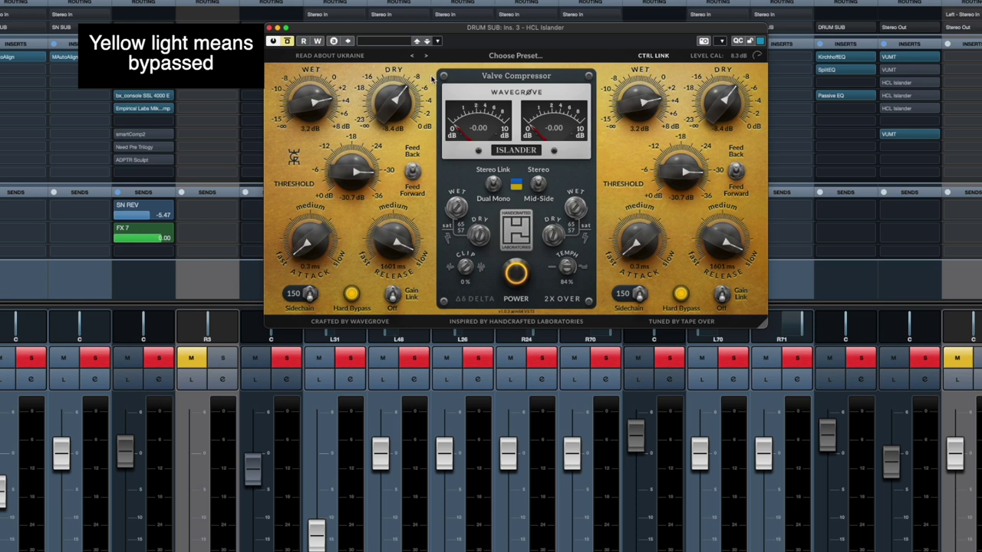
pyautogui.press('space')
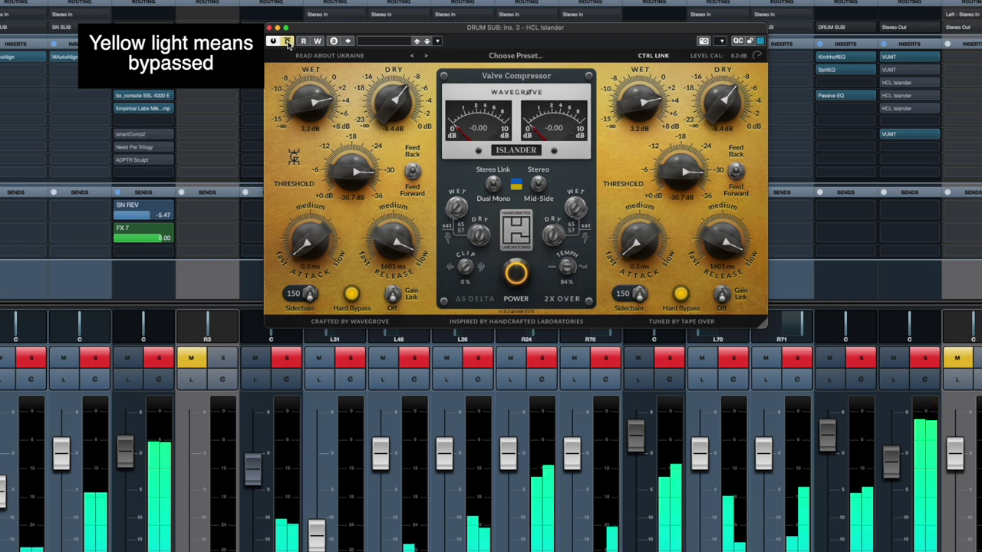
pyautogui.click(288, 42)
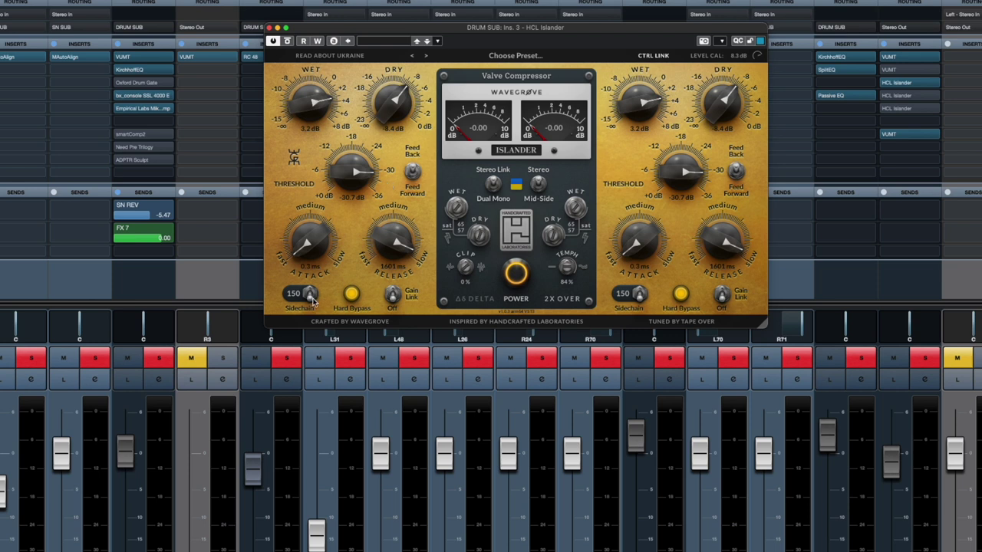
pyautogui.moveTo(310, 301); pyautogui.dragTo(318, 293)
pyautogui.click(393, 299)
pyautogui.moveTo(311, 100)
pyautogui.mouseDown()
pyautogui.moveTo(311, 91)
pyautogui.moveTo(311, 100)
pyautogui.mouseUp()
pyautogui.click(476, 301)
pyautogui.click(476, 301)
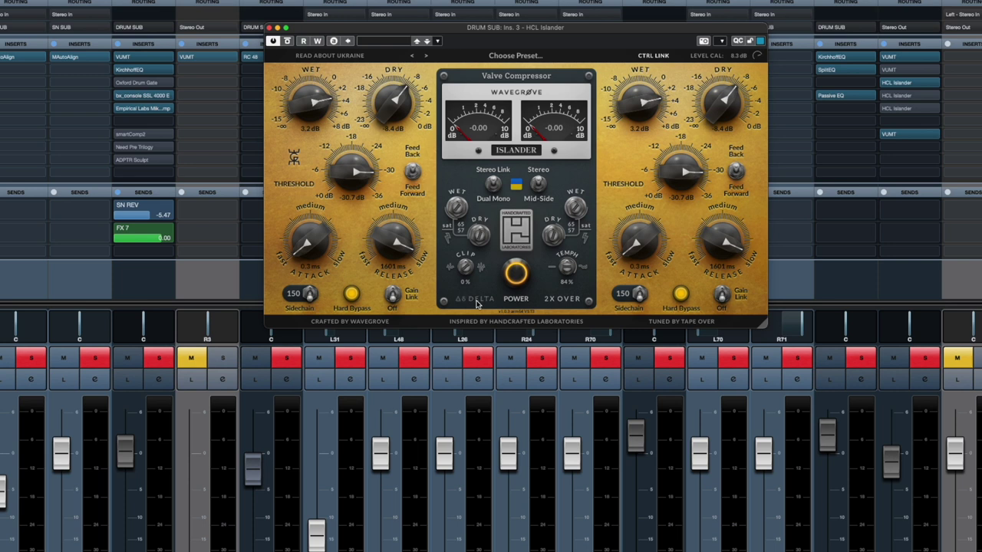
pyautogui.click(559, 302)
pyautogui.click(561, 302)
pyautogui.click(565, 303)
pyautogui.moveTo(66, 60); pyautogui.dragTo(67, 60)
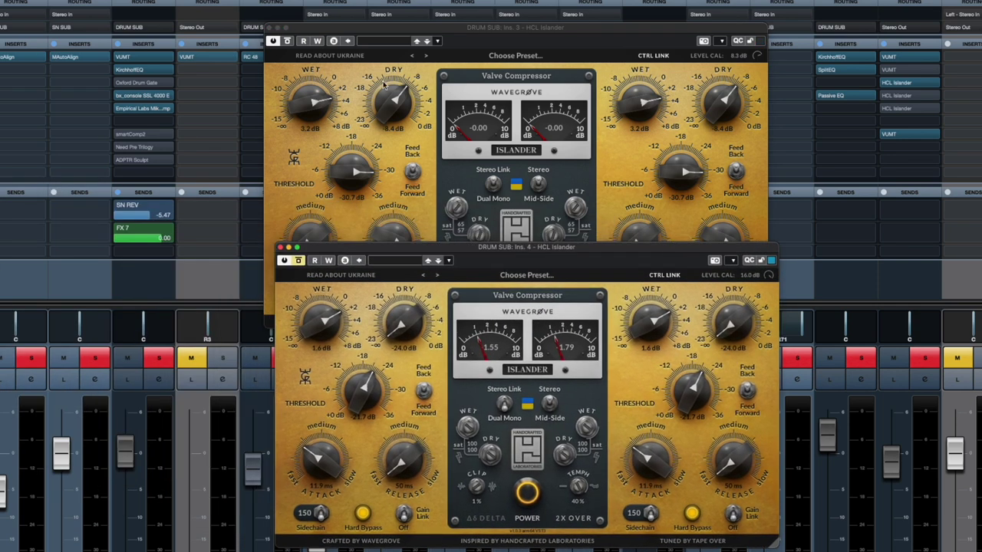
# Close the insert 3 Islander window and move the insert 4 Islander window up into its place.
pyautogui.click(282, 37)
pyautogui.click(269, 28)
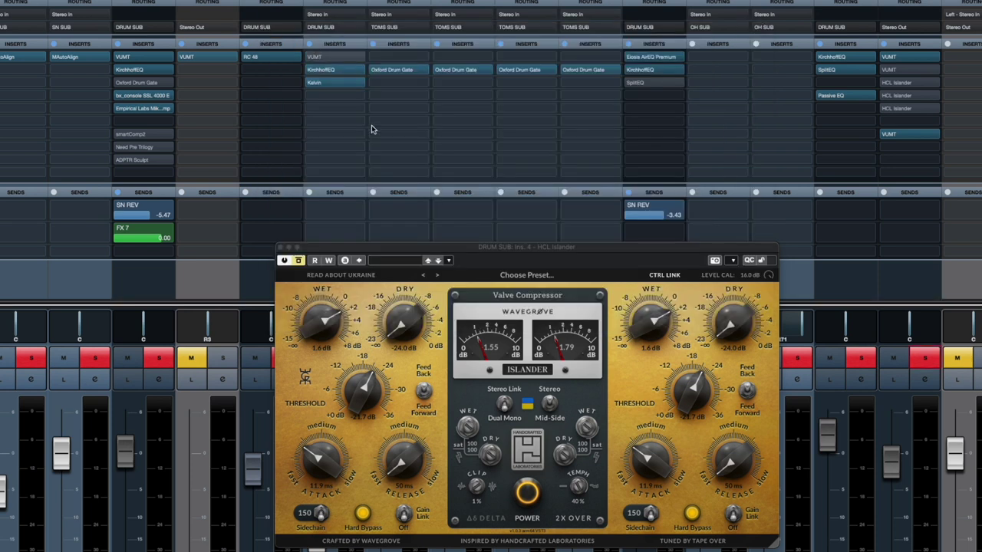
pyautogui.moveTo(483, 247); pyautogui.dragTo(449, 55)
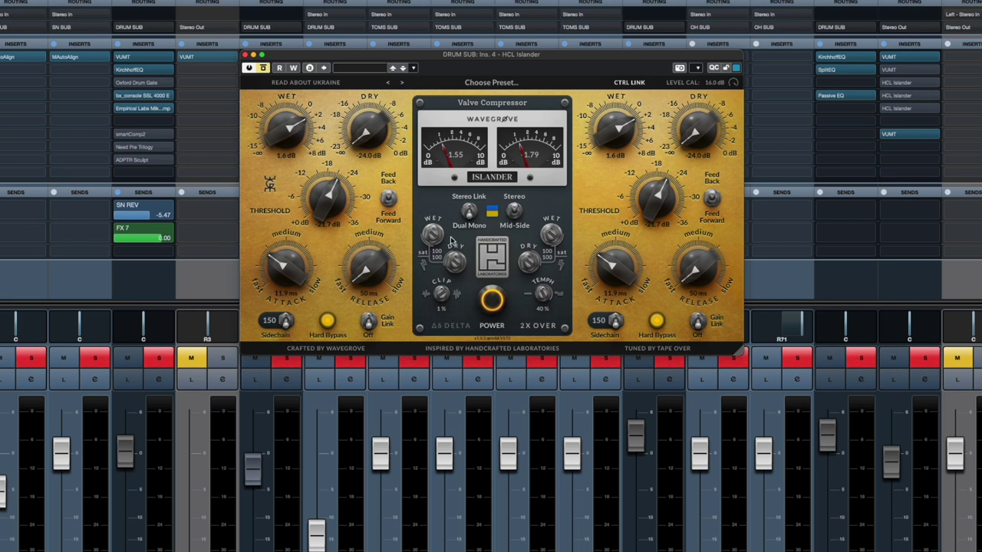
# Set Temph to 39% on the insert 4 Islander, compare it active and bypassed during playback, and finish by bypassing it.
pyautogui.moveTo(541, 294); pyautogui.dragTo(541, 287)
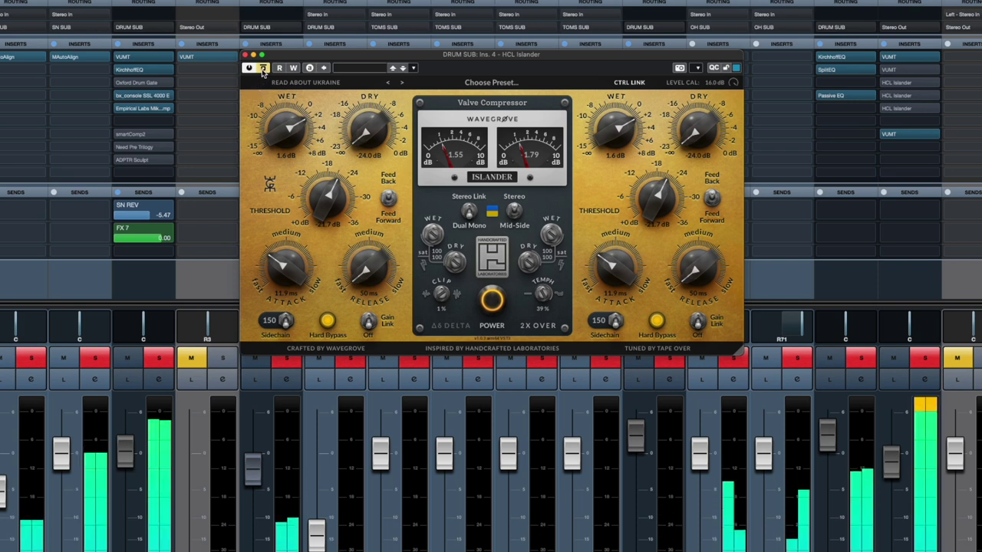
pyautogui.click(263, 68)
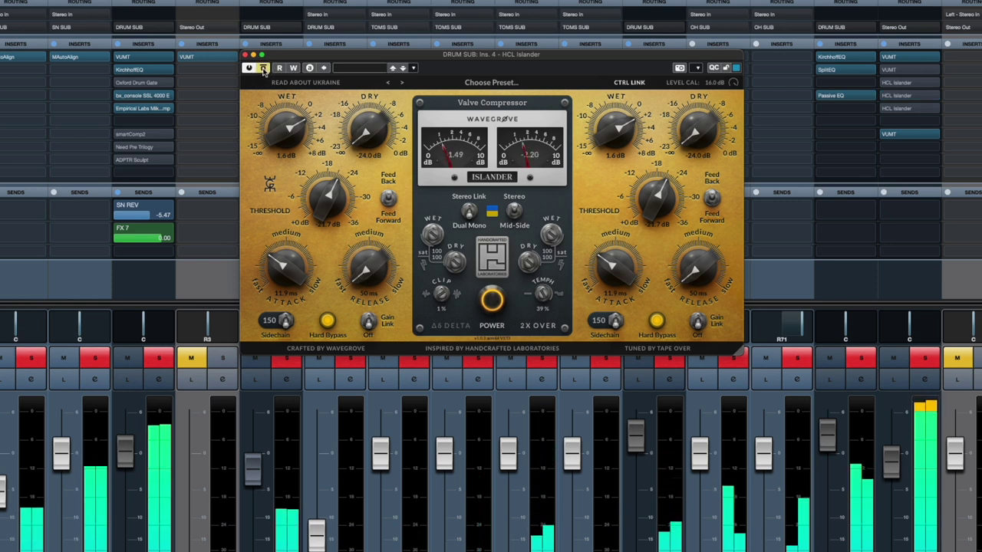
pyautogui.click(263, 69)
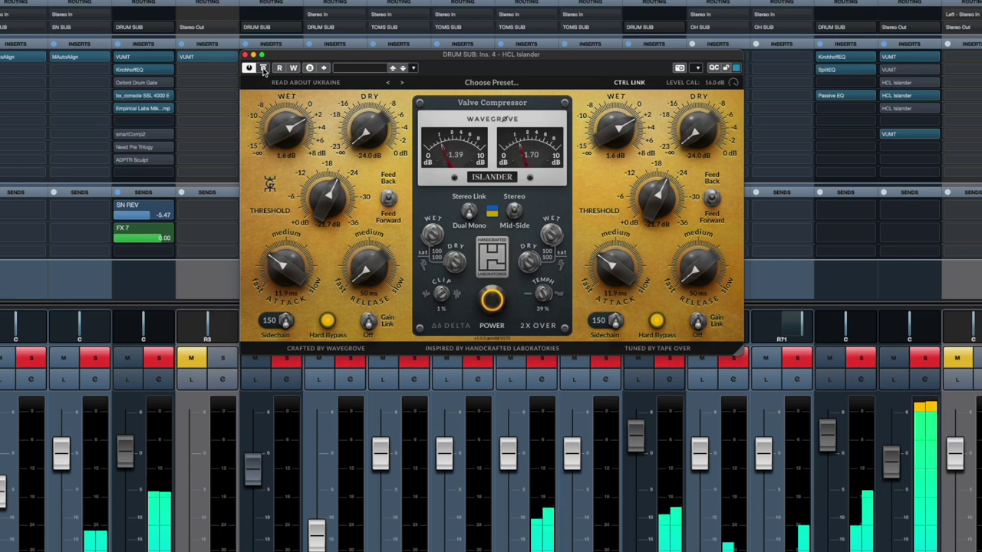
pyautogui.click(263, 69)
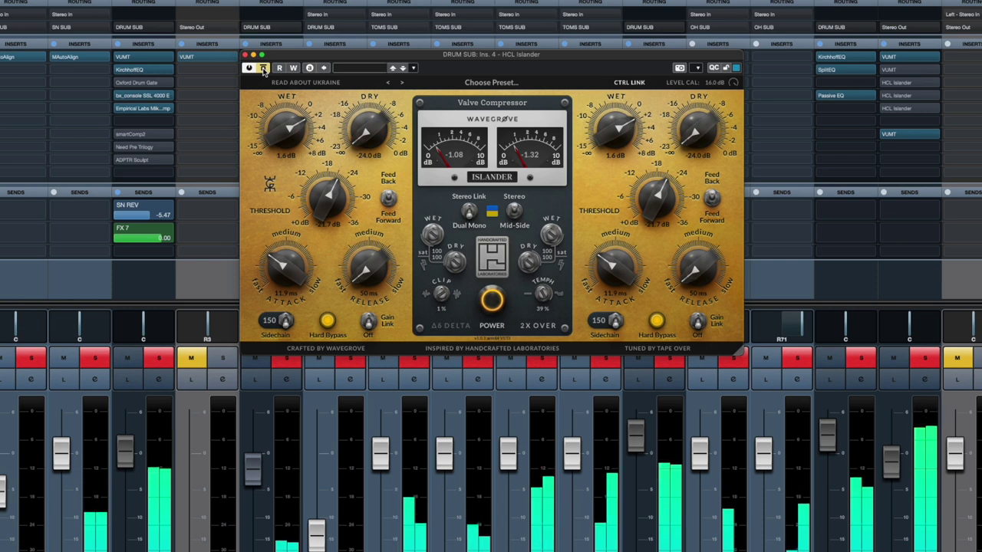
pyautogui.click(263, 69)
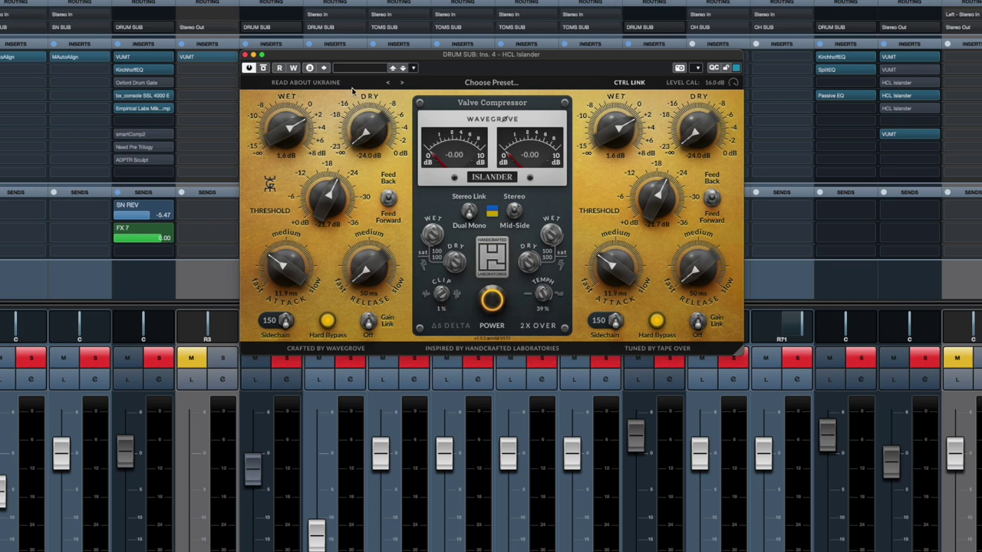
pyautogui.click(263, 68)
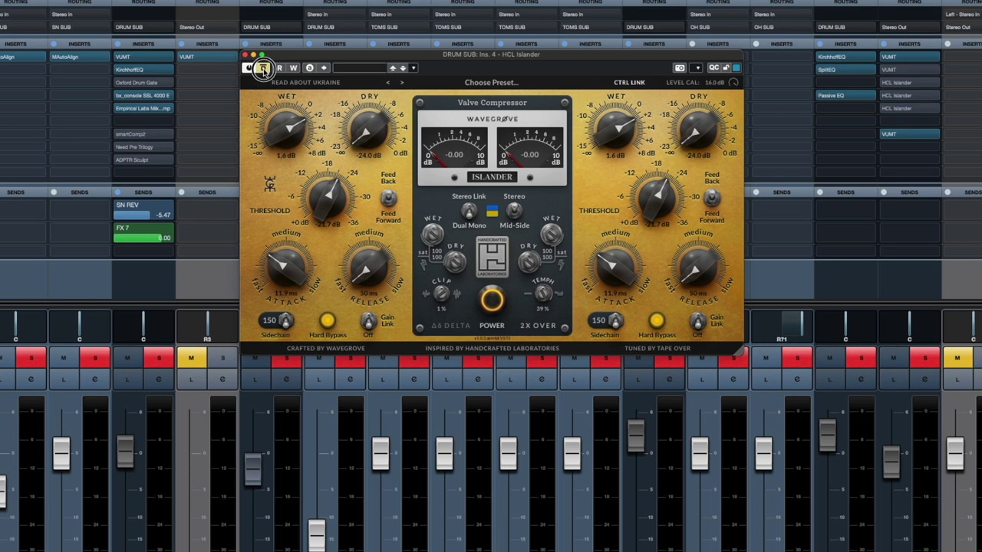
# Close the insert 4 Islander window and compare the insert 5 Islander against its bypass during playback, finishing with it active.
pyautogui.click(246, 56)
pyautogui.moveTo(522, 23); pyautogui.dragTo(479, 65)
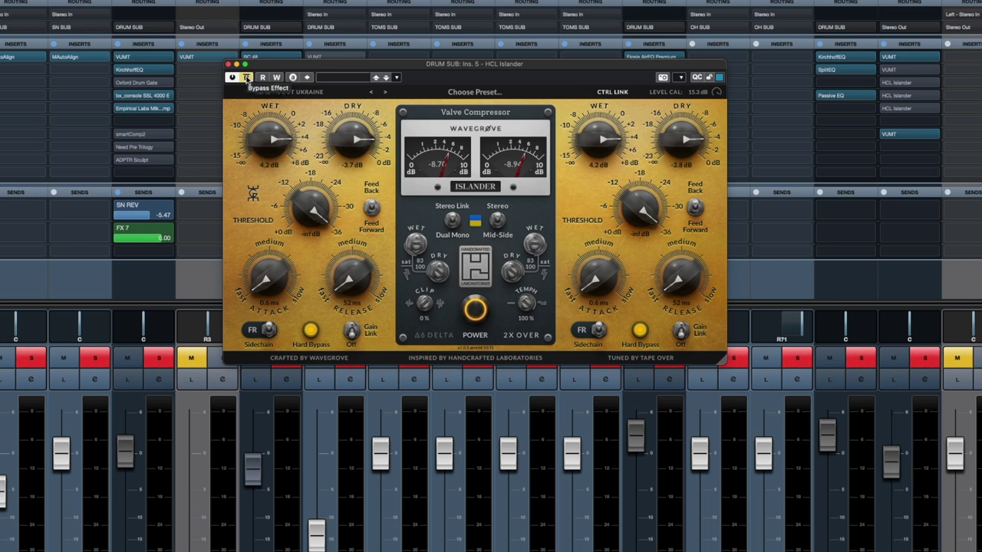
pyautogui.click(246, 77)
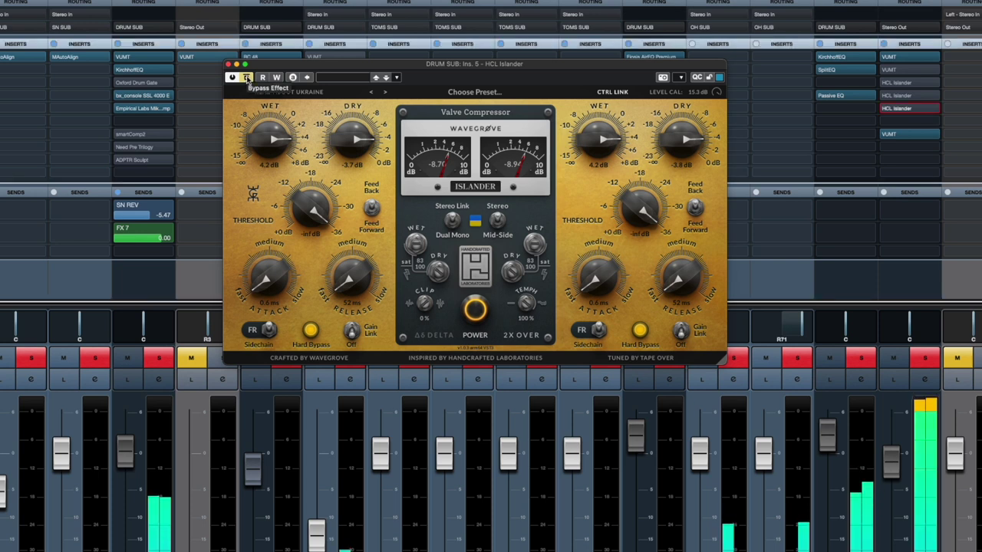
pyautogui.click(247, 78)
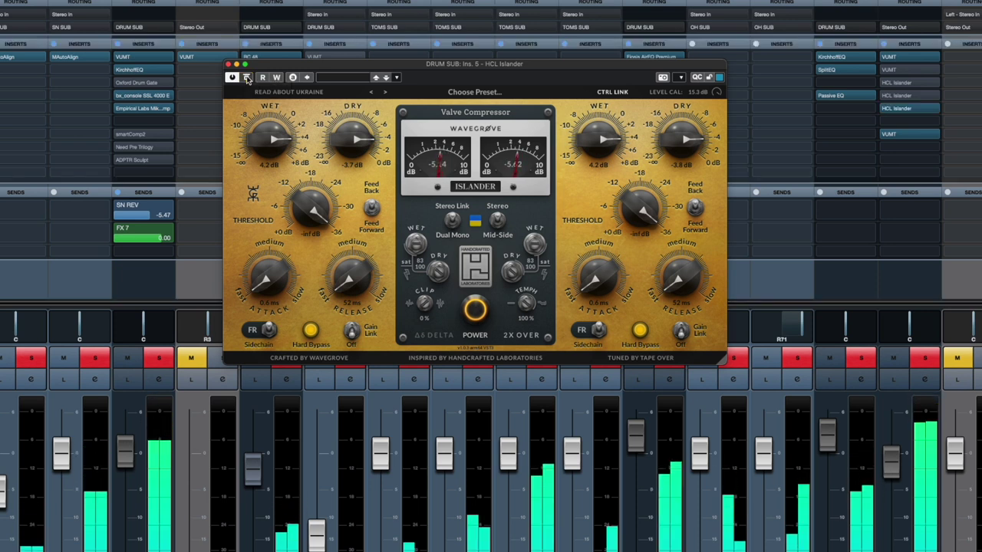
pyautogui.click(246, 78)
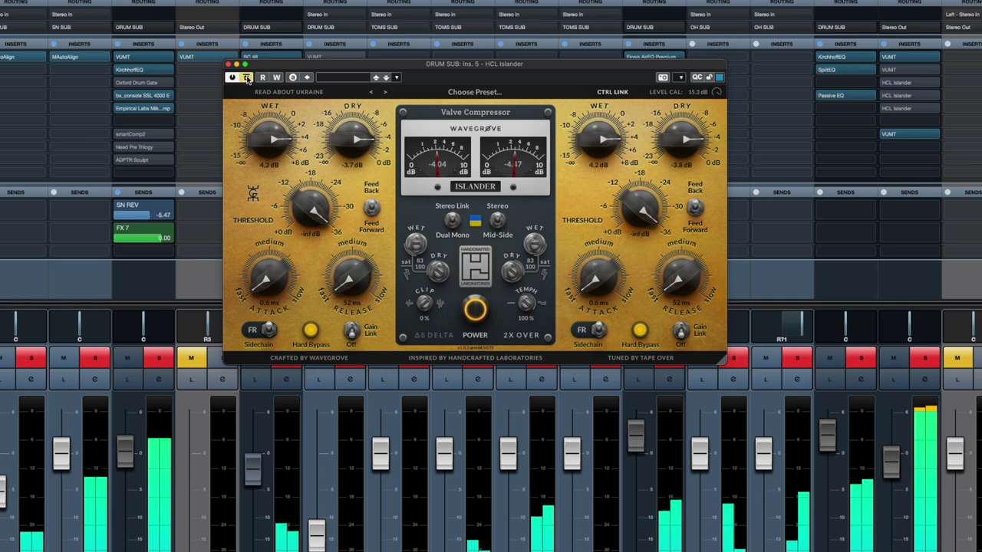
pyautogui.click(247, 78)
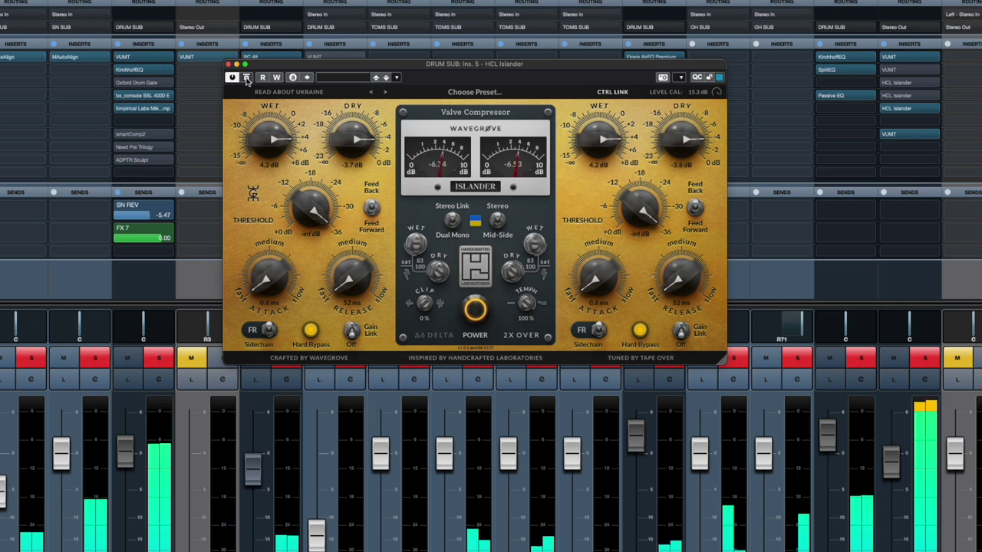
pyautogui.click(246, 78)
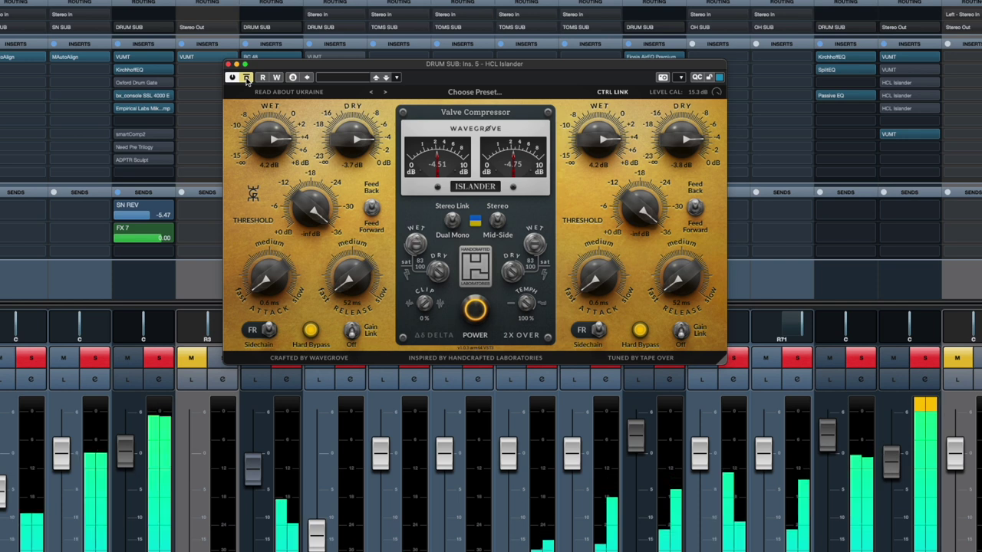
pyautogui.click(246, 78)
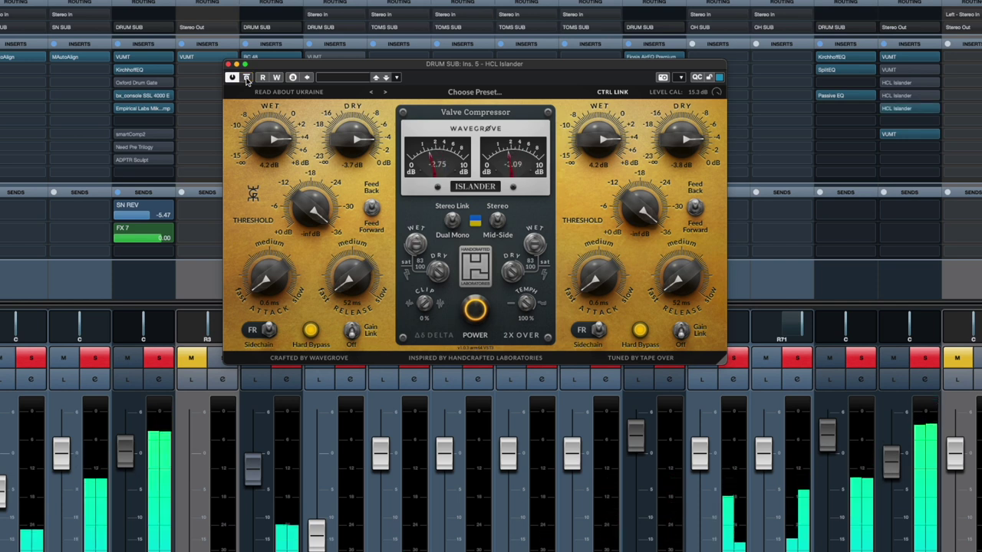
pyautogui.click(246, 77)
pyautogui.click(246, 77)
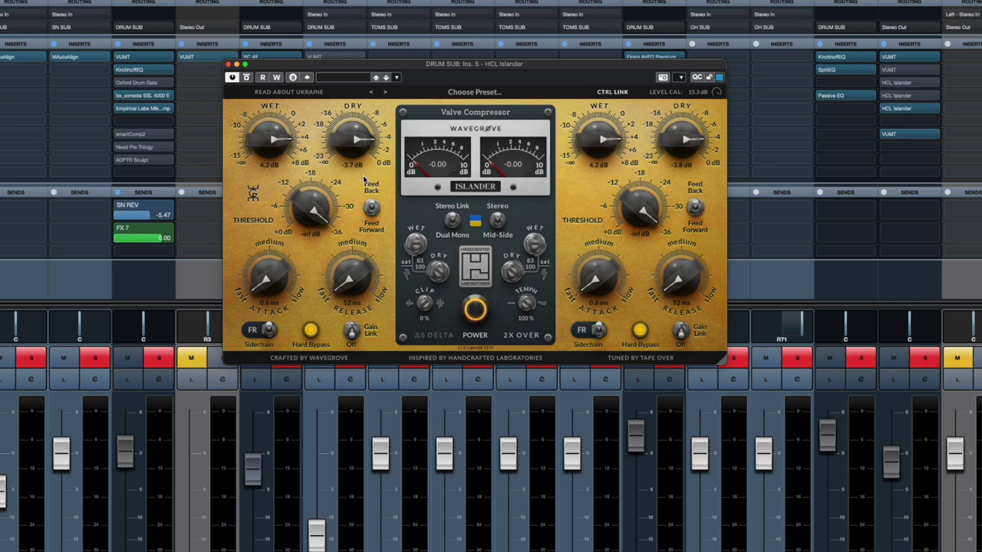
# Replay the drums and compare the insert 5 Islander once more with its bypassed signal.
pyautogui.moveTo(359, 65); pyautogui.dragTo(367, 59)
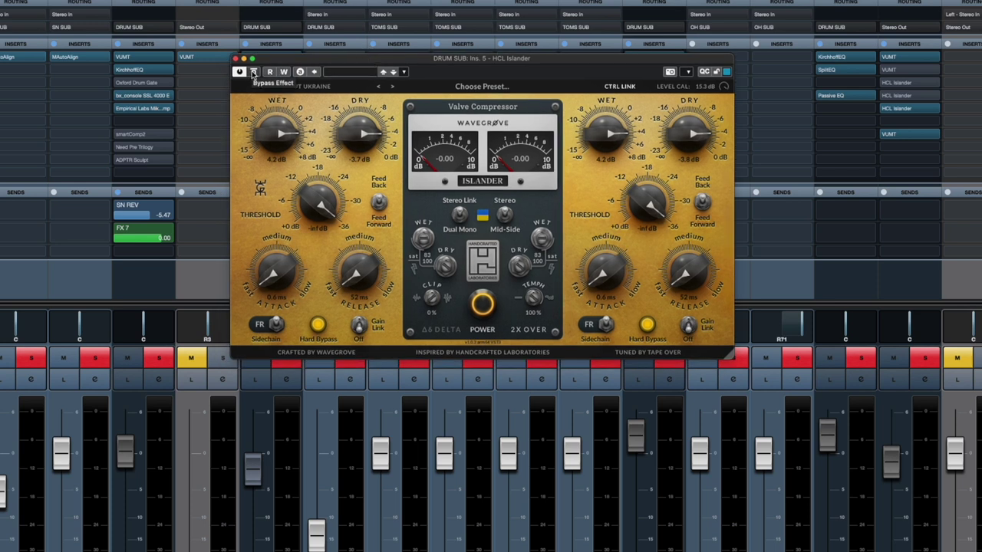
pyautogui.press('space')
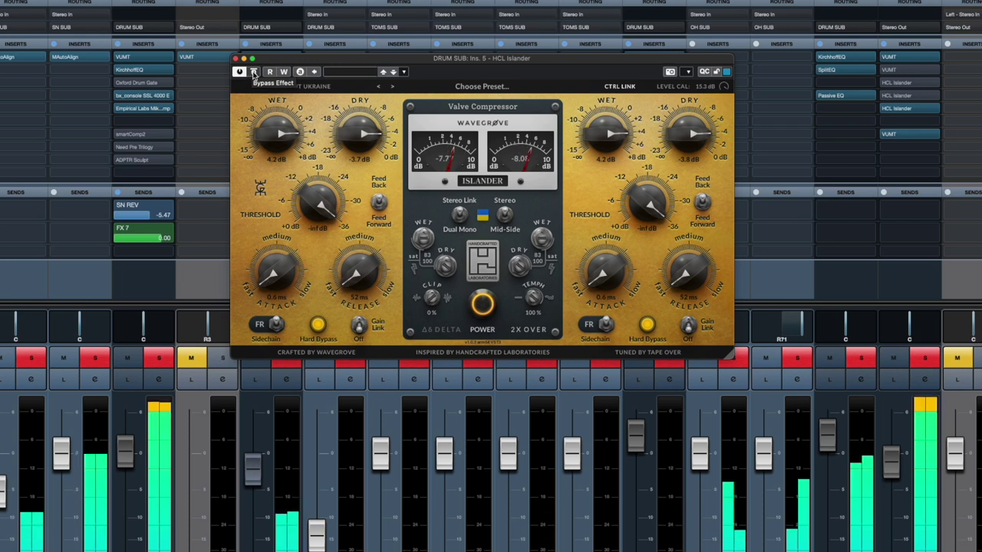
pyautogui.click(254, 72)
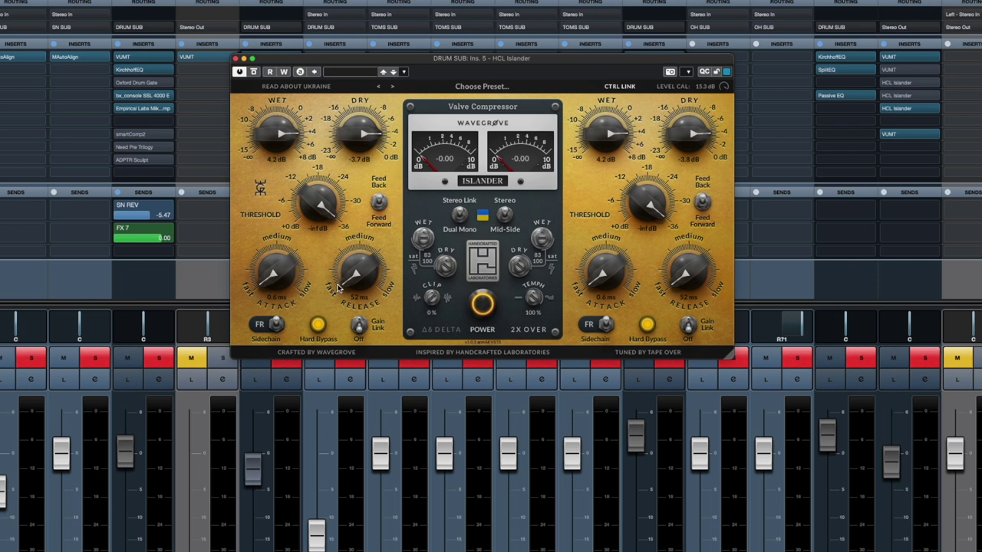
# Set Level Cal and wet to 0 dB, dry to -23.5 dB, threshold to about -18 dB, medium attack and release, and both saturations to 0.
pyautogui.moveTo(317, 201); pyautogui.dragTo(316, 187)
pyautogui.moveTo(280, 276); pyautogui.dragTo(292, 285)
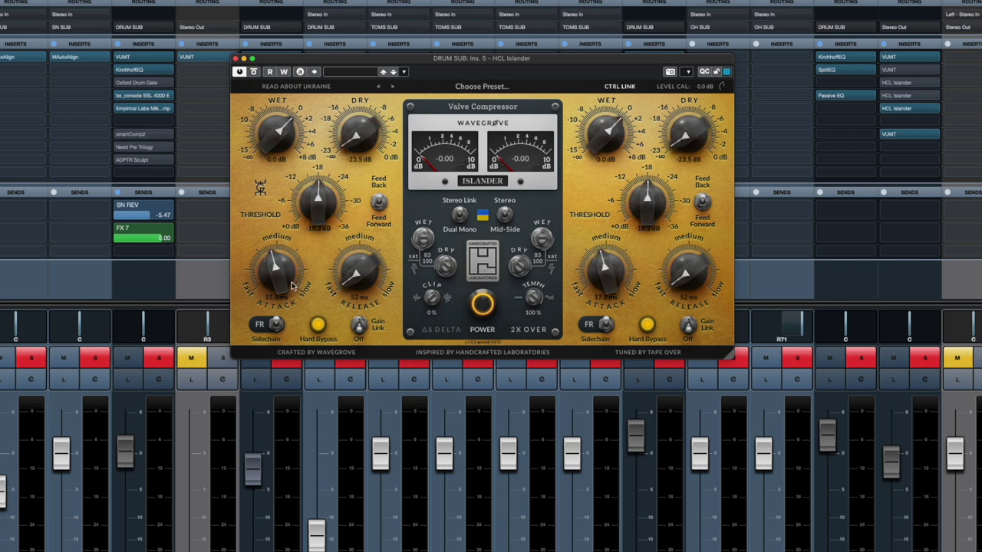
pyautogui.moveTo(357, 283); pyautogui.dragTo(364, 281)
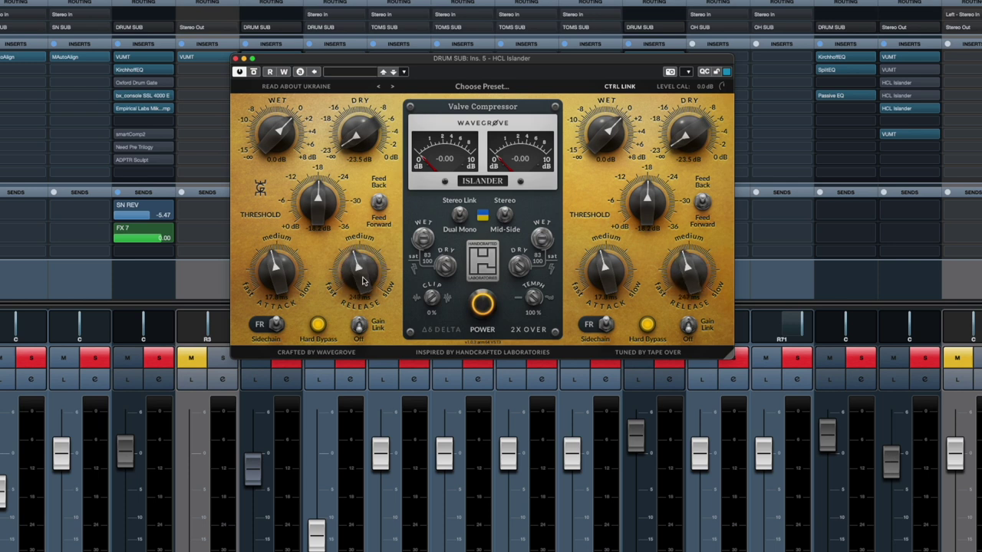
pyautogui.moveTo(423, 244); pyautogui.dragTo(446, 261)
# Start playback, raise Level Cal to 11.8 dB and adjust the threshold to about -19.4 dB.
pyautogui.press('space')
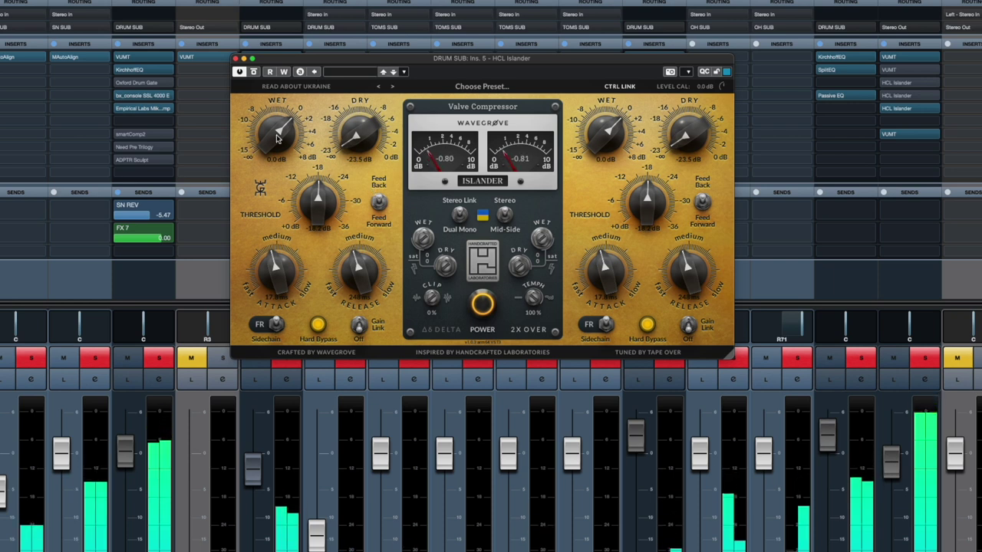
pyautogui.moveTo(319, 198); pyautogui.dragTo(318, 232)
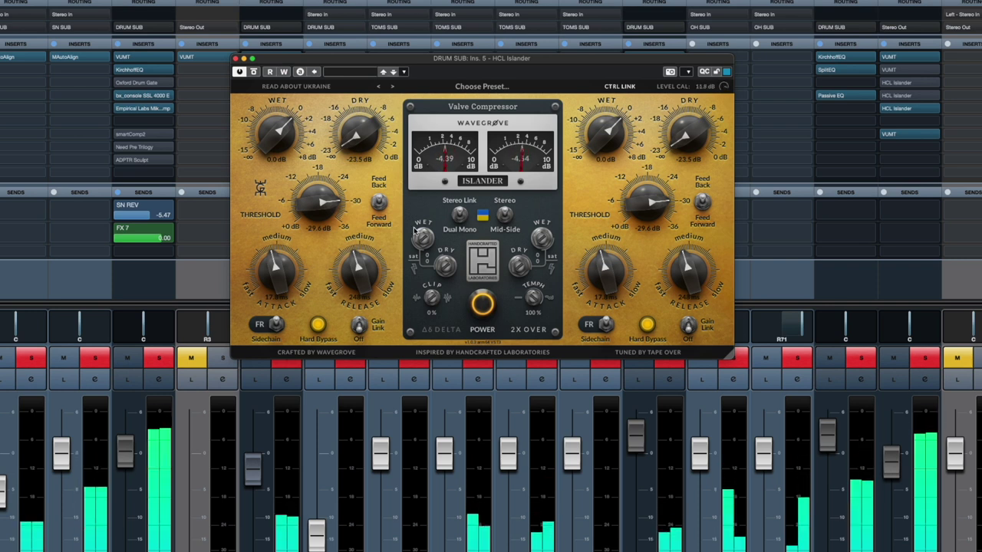
pyautogui.moveTo(318, 232); pyautogui.dragTo(318, 218)
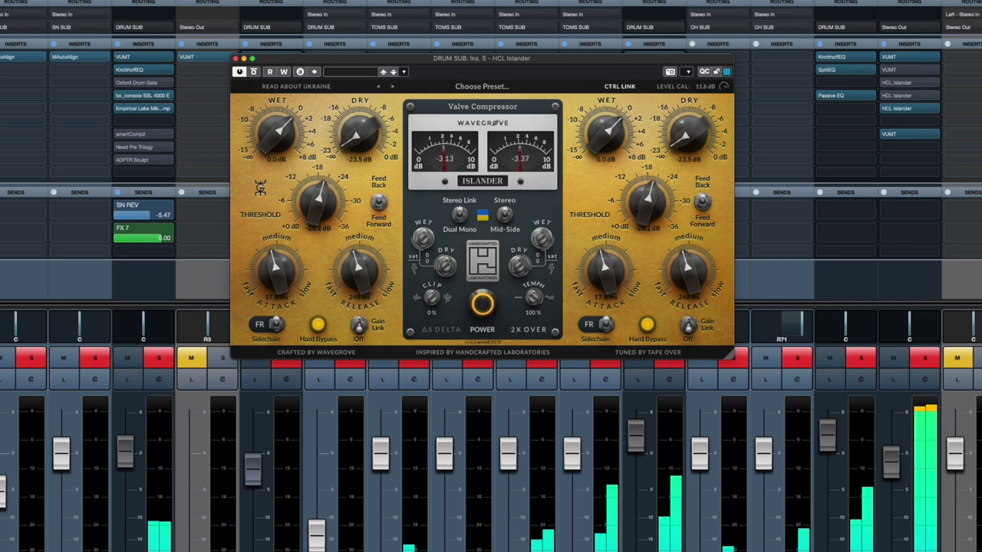
pyautogui.moveTo(319, 218); pyautogui.dragTo(318, 216)
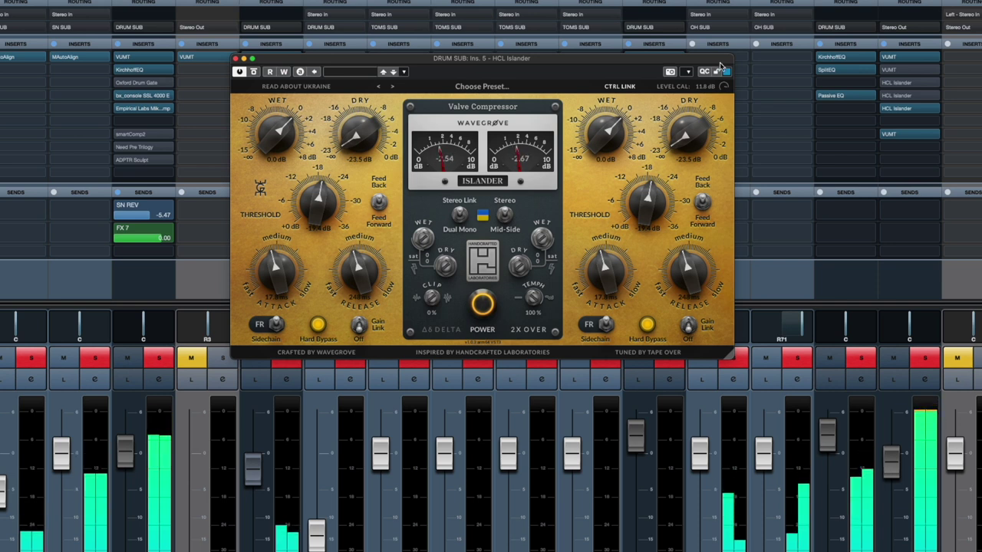
# Try a -36 dB threshold with Level Cal at 0 dB, and settle on Level Cal 13.6 dB and threshold about -20 dB.
pyautogui.moveTo(310, 185); pyautogui.dragTo(321, 242)
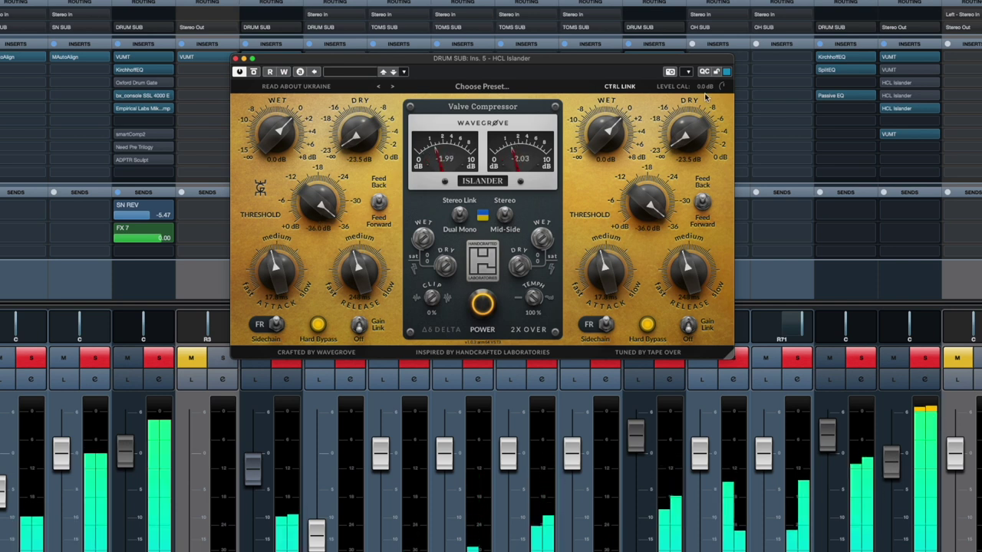
pyautogui.moveTo(337, 178); pyautogui.dragTo(338, 84)
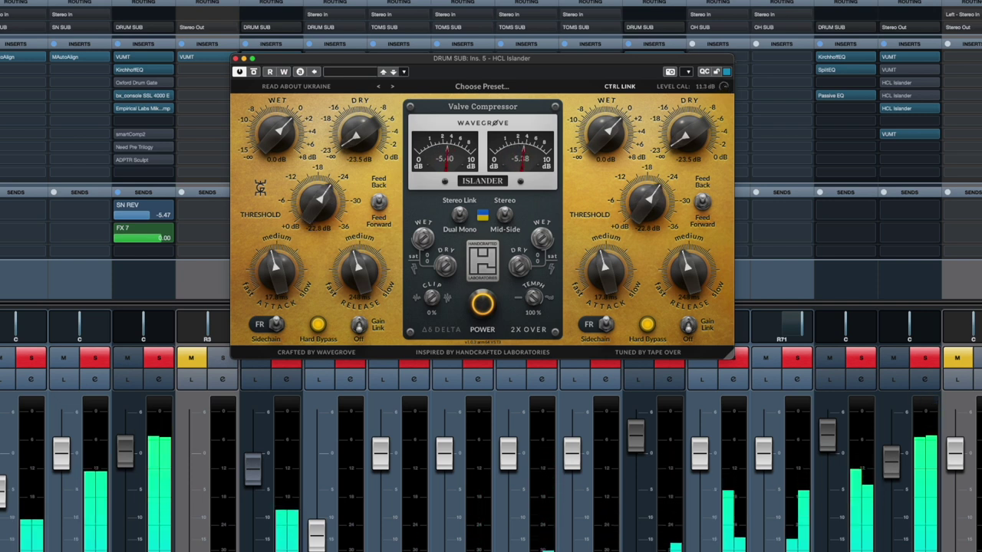
pyautogui.moveTo(340, 186); pyautogui.dragTo(340, 181)
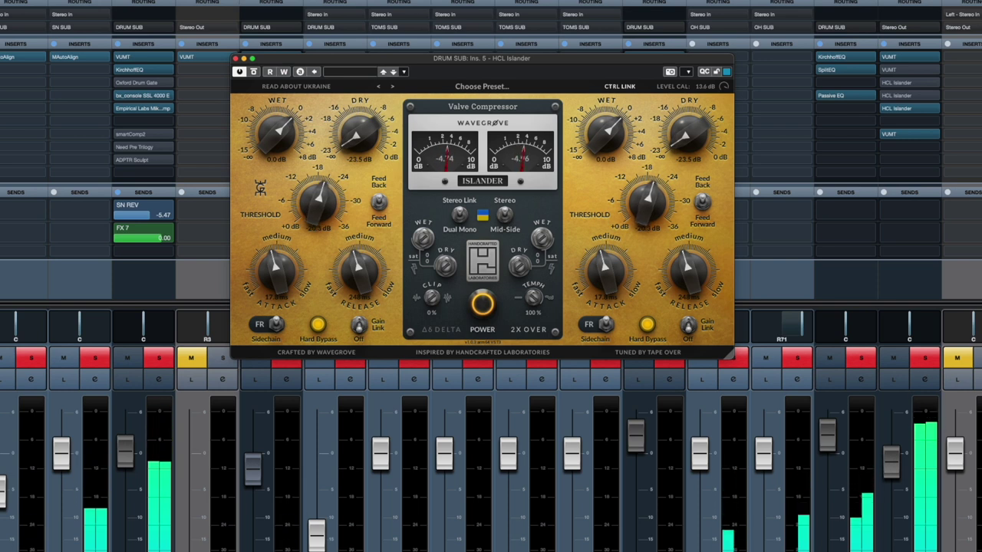
pyautogui.moveTo(340, 181); pyautogui.dragTo(374, 208)
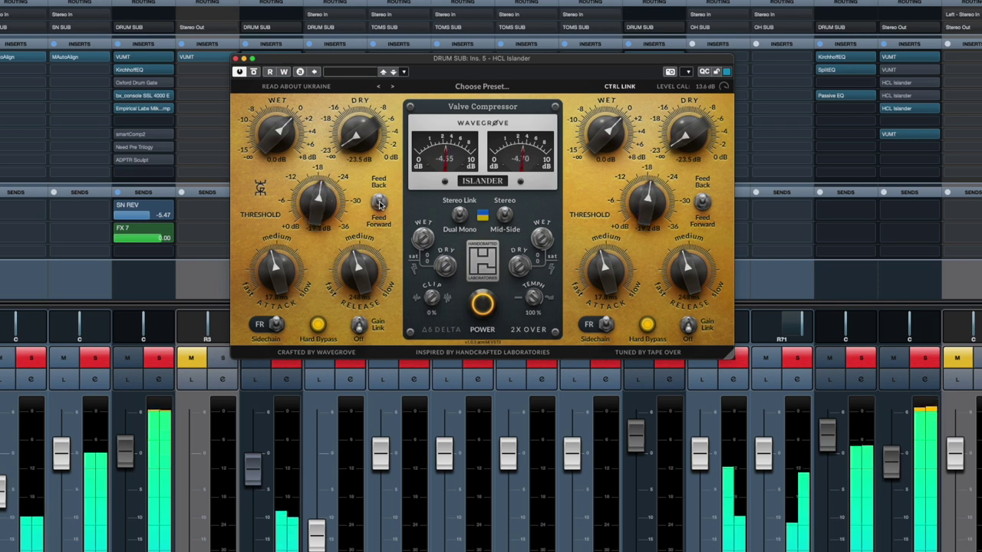
# Try faster attack and release times, settling on 10.5 ms attack and 76 ms release with Level Cal at 0.4 dB.
pyautogui.moveTo(275, 267); pyautogui.dragTo(274, 279)
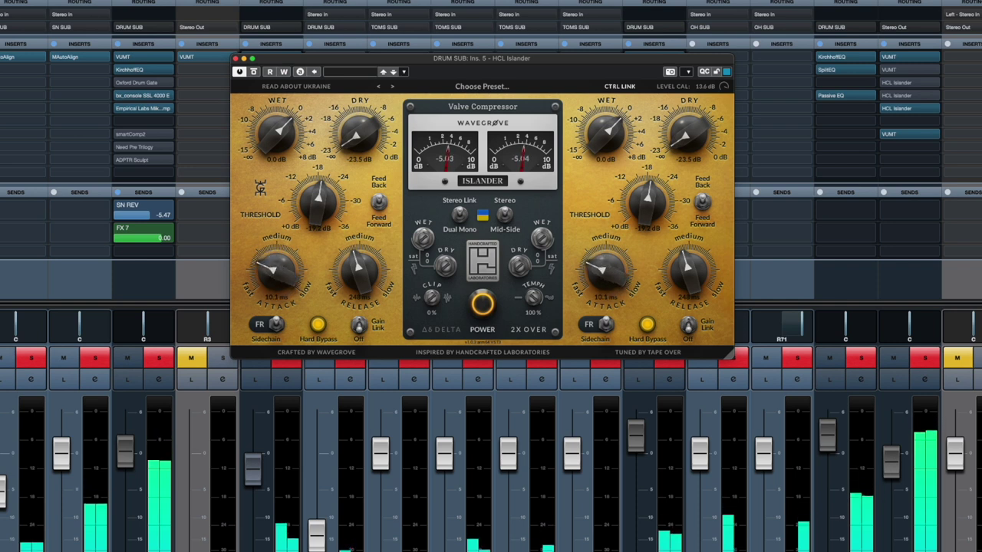
pyautogui.moveTo(359, 267); pyautogui.dragTo(359, 275)
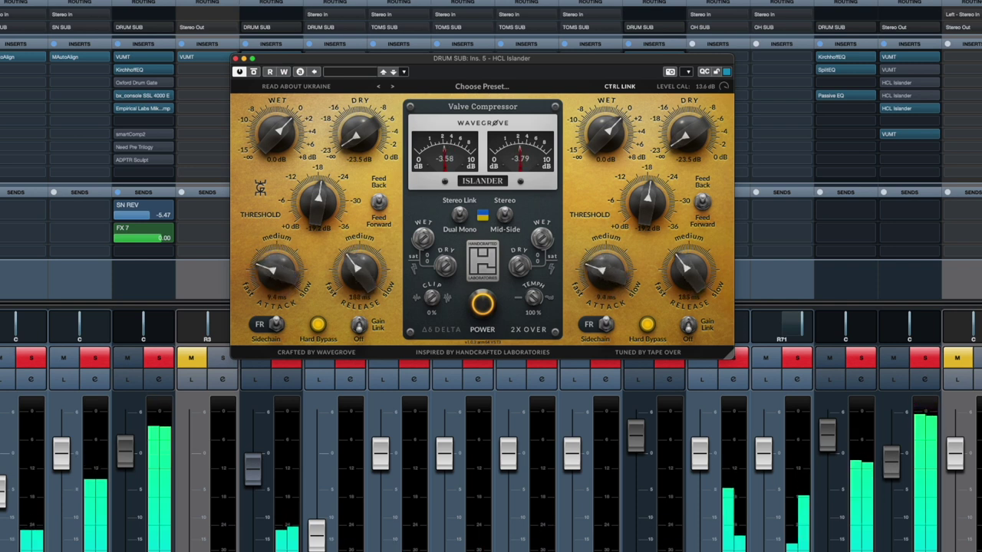
pyautogui.moveTo(274, 270); pyautogui.dragTo(280, 283)
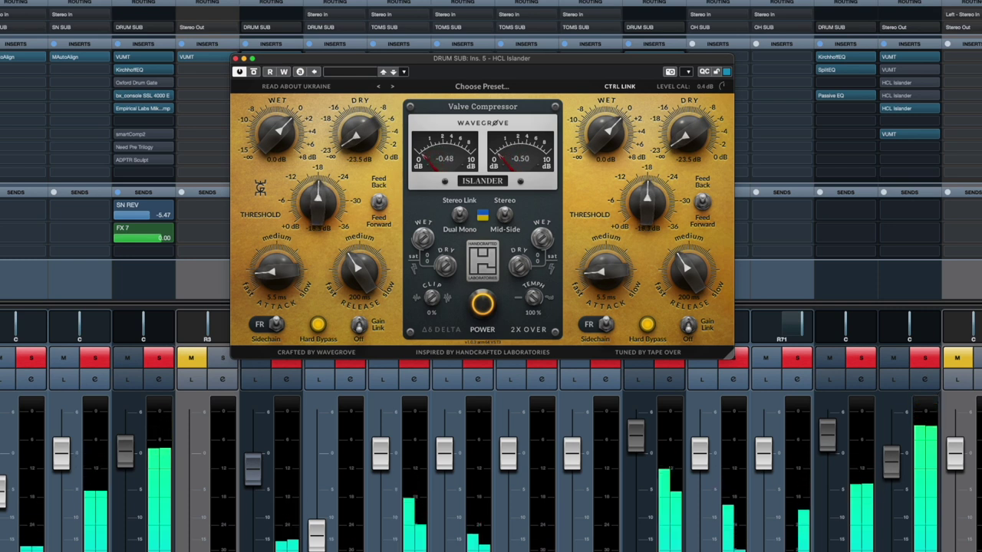
pyautogui.moveTo(272, 268); pyautogui.dragTo(274, 258)
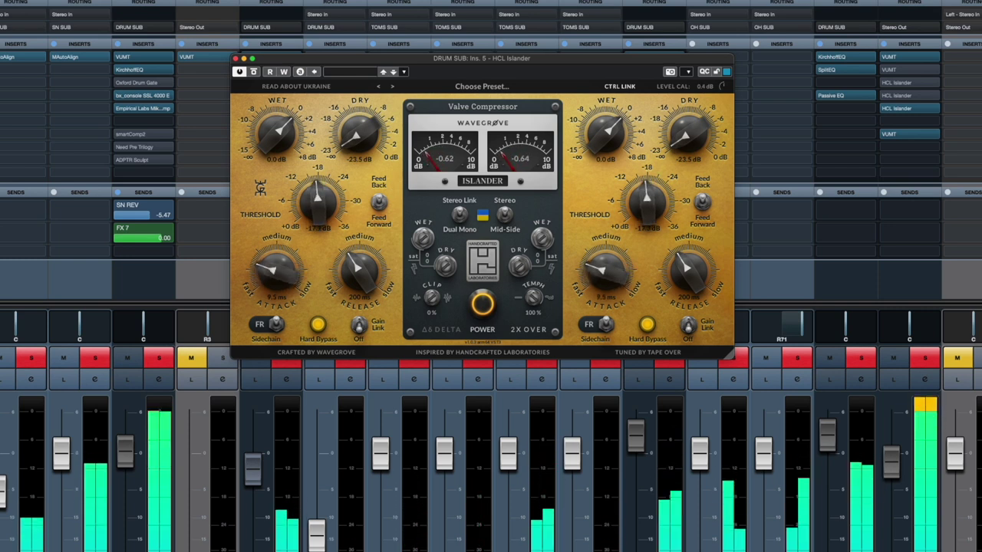
pyautogui.moveTo(360, 268); pyautogui.dragTo(360, 288)
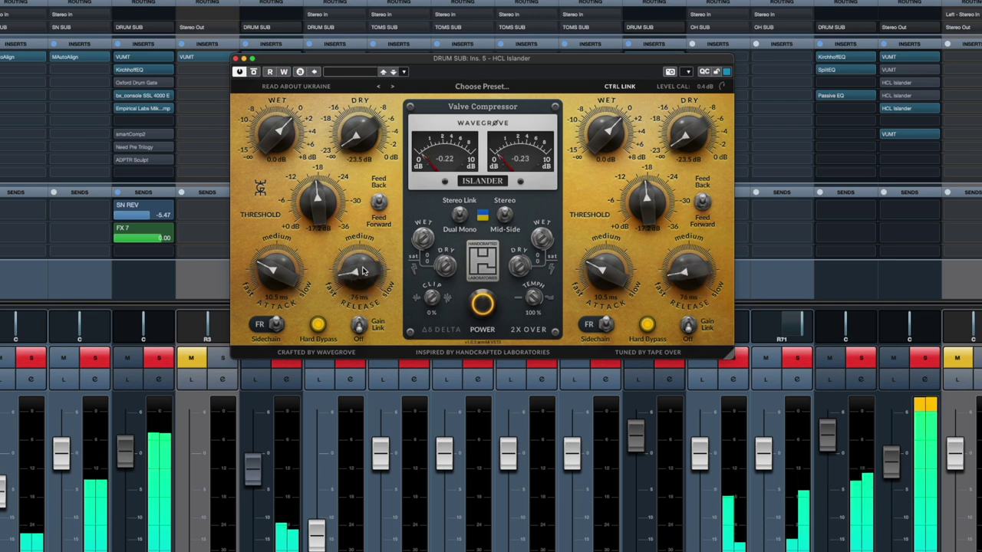
# Lower the threshold to -27.0 dB, trim the wet level to about -0.6 dB, and compare with the bypassed signal.
pyautogui.moveTo(320, 208); pyautogui.dragTo(321, 185)
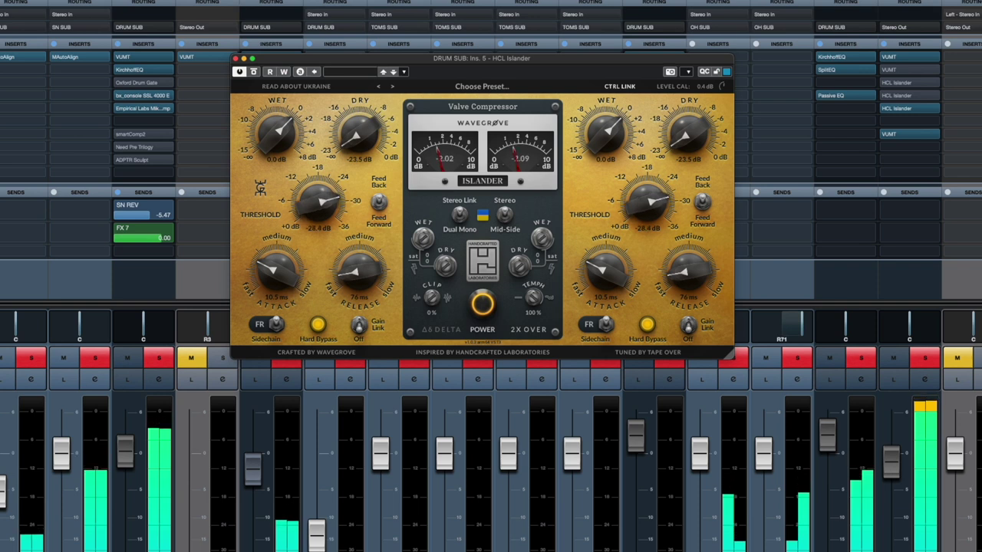
pyautogui.moveTo(278, 132); pyautogui.dragTo(495, 123)
pyautogui.moveTo(322, 203); pyautogui.dragTo(322, 206)
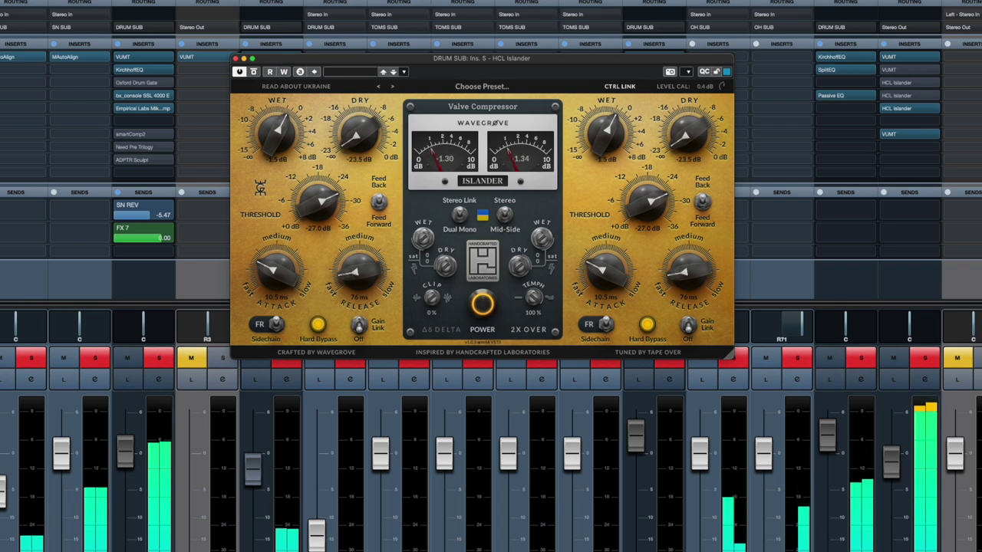
pyautogui.click(254, 72)
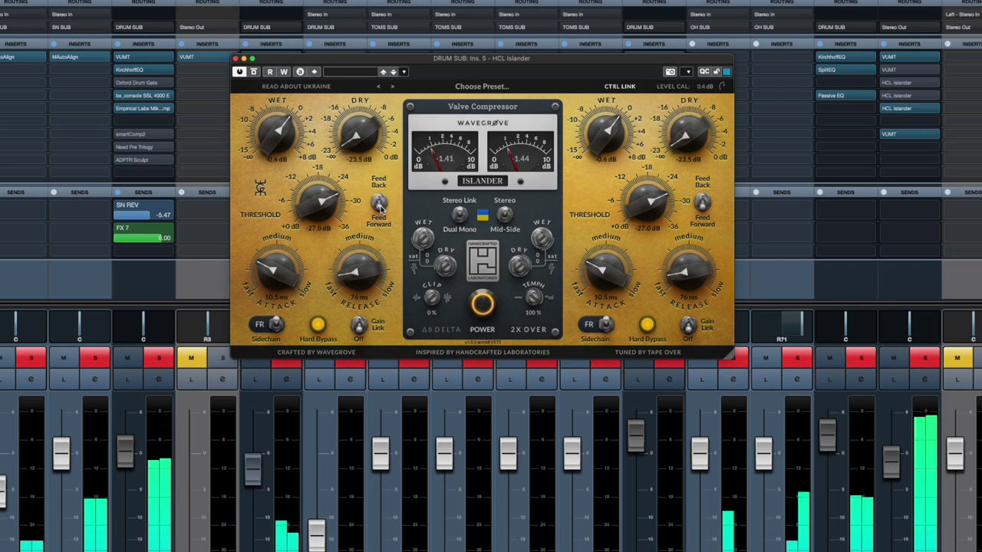
# Slow the release to 993 ms and rebalance with a -26.3 dB threshold and 1.7 dB wet level.
pyautogui.moveTo(361, 284)
pyautogui.mouseDown()
pyautogui.moveTo(361, 253)
pyautogui.moveTo(361, 283)
pyautogui.mouseUp()
pyautogui.scroll(2, 360, 284)
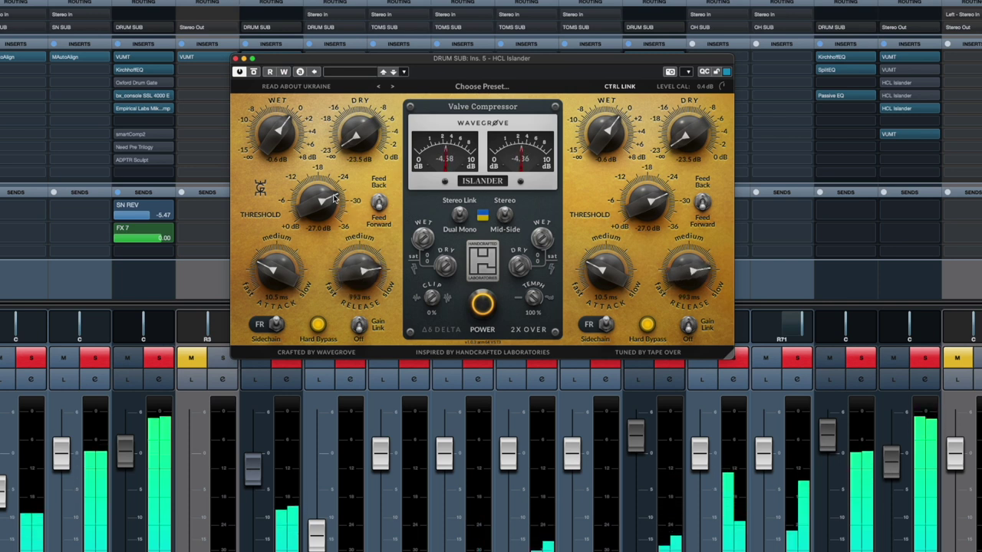
pyautogui.scroll(2, 264, 163)
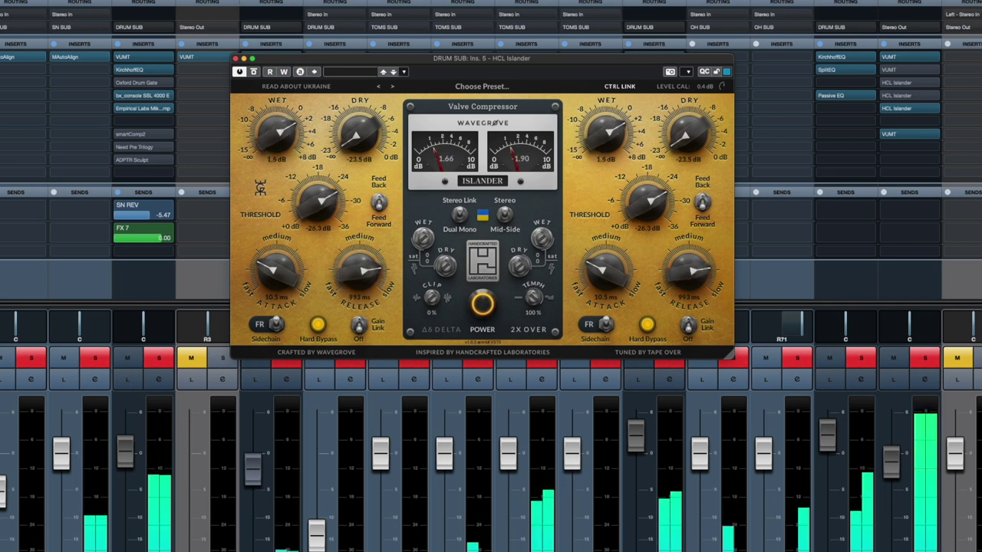
pyautogui.scroll(1, 264, 163)
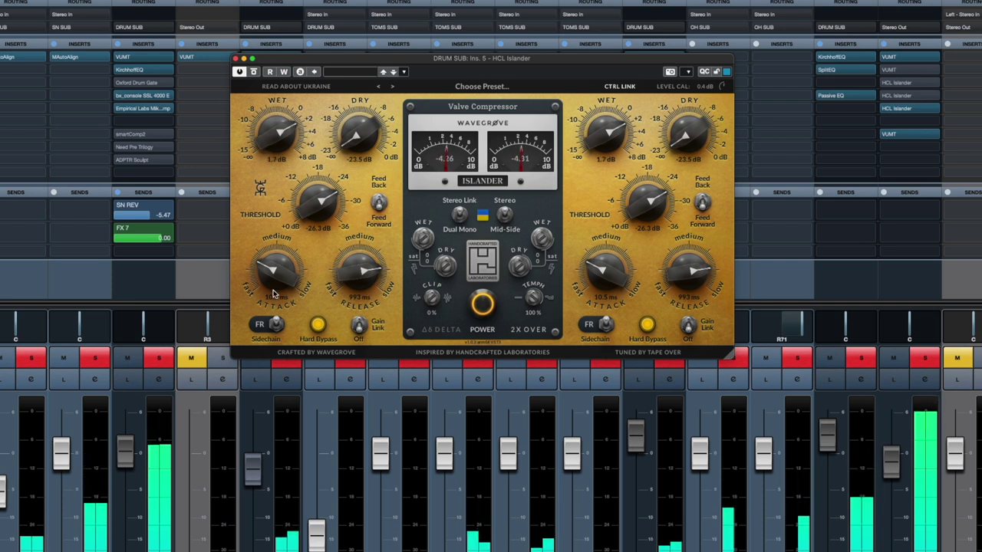
# Slow the attack to 29.6 ms, set wet to 0.2 dB and threshold to -28.1 dB, and compare with bypass.
pyautogui.scroll(4, 277, 282)
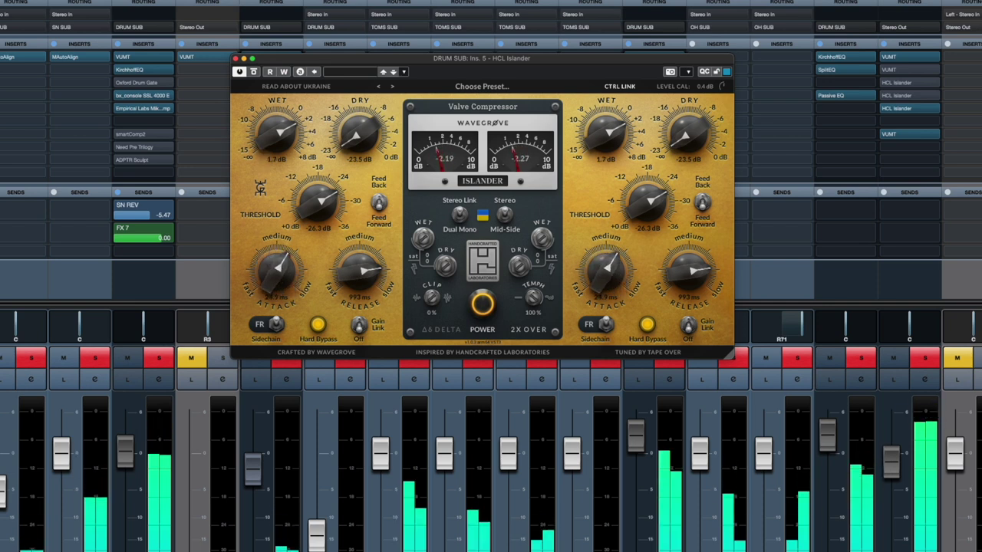
pyautogui.scroll(1, 280, 281)
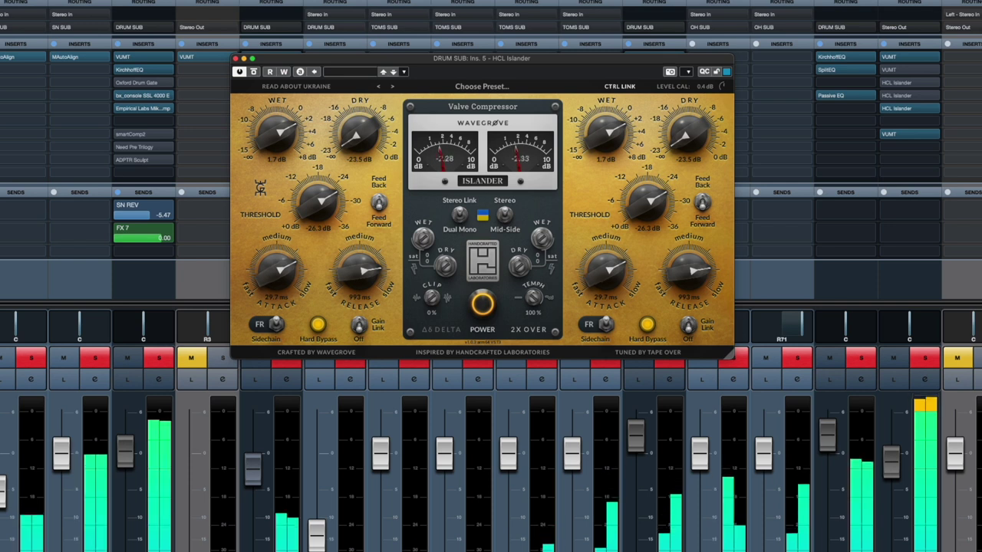
pyautogui.scroll(-5, 267, 138)
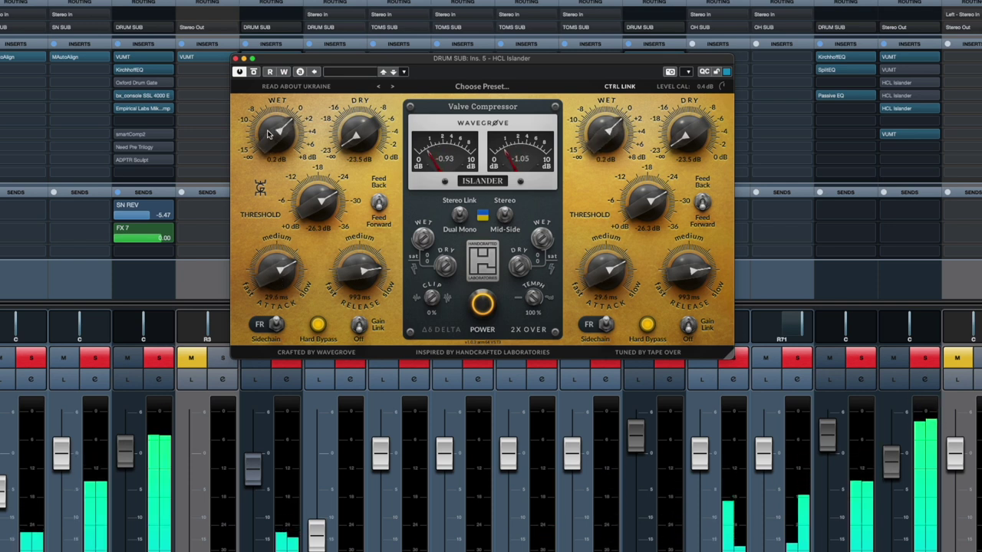
pyautogui.scroll(-5, 312, 217)
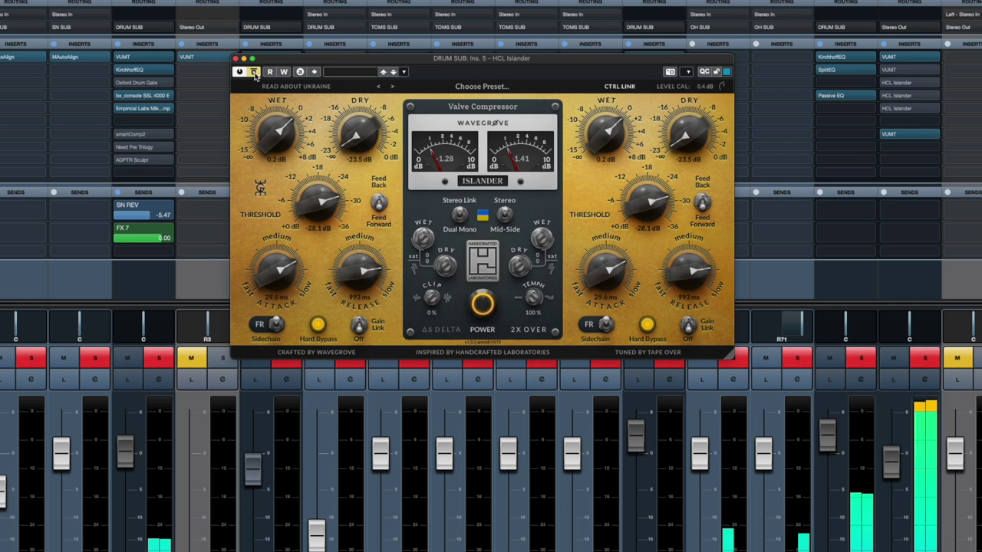
pyautogui.click(256, 74)
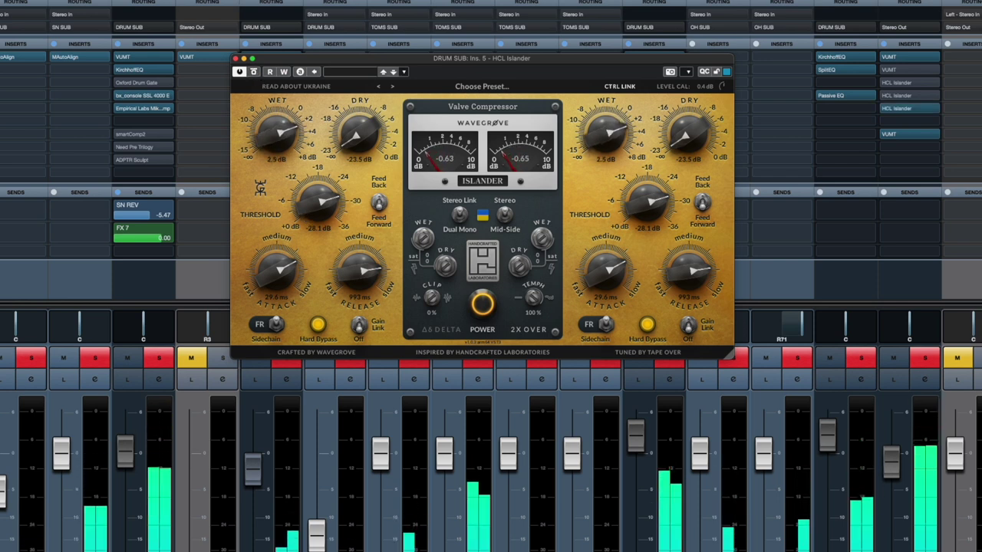
# Set the threshold to -27.9 dB, the attack to 10.7 ms and the release to 198 ms.
pyautogui.moveTo(319, 198); pyautogui.dragTo(359, 181)
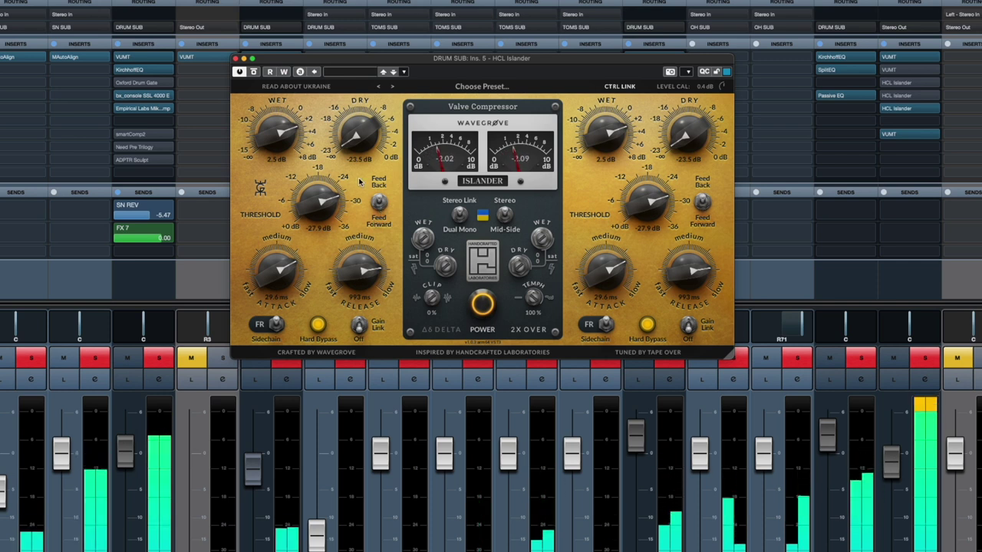
pyautogui.moveTo(286, 265); pyautogui.dragTo(288, 279)
pyautogui.moveTo(376, 282); pyautogui.dragTo(358, 259)
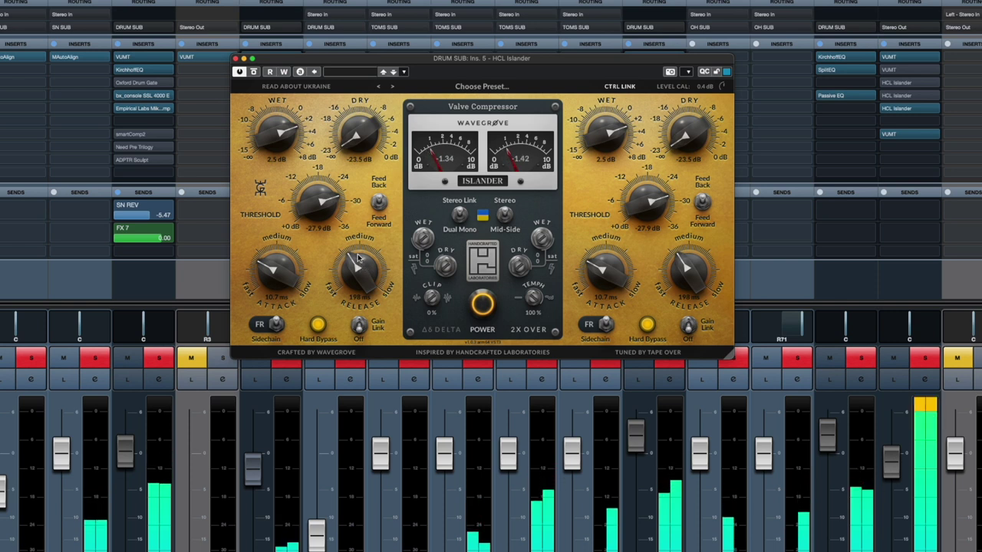
# Set the sidechain filter to 150 and fine-tune the attack to 10.4 ms.
pyautogui.moveTo(277, 324); pyautogui.dragTo(280, 328)
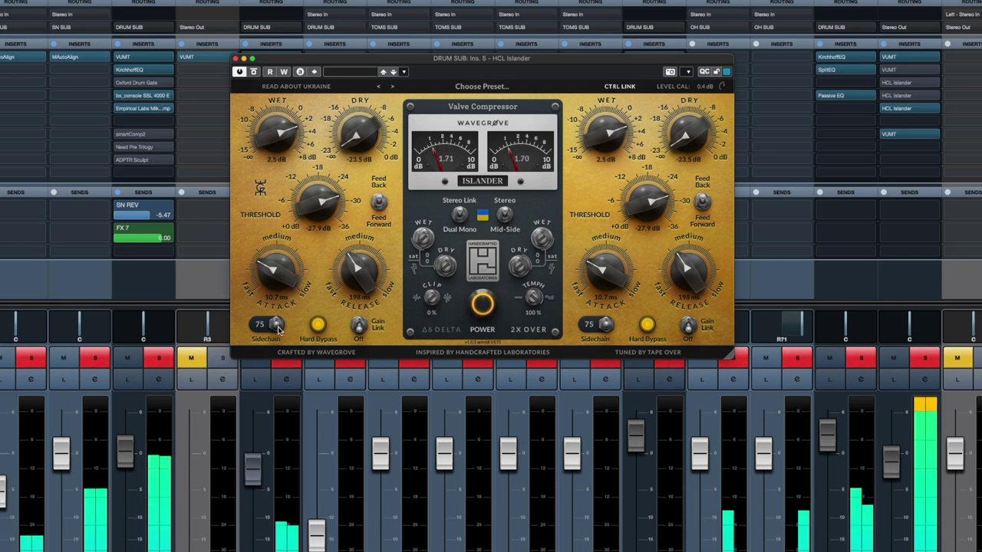
pyautogui.scroll(1, 278, 326)
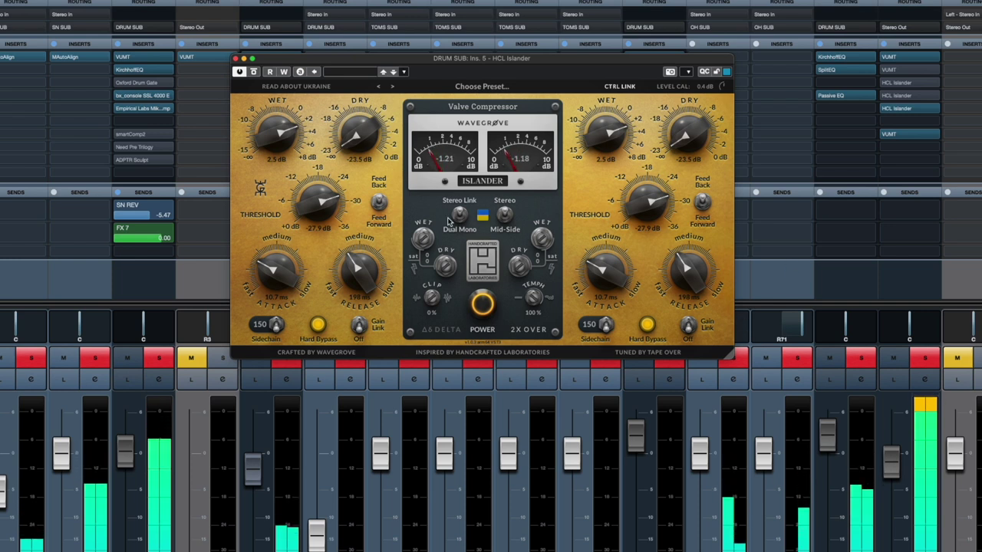
pyautogui.moveTo(278, 278); pyautogui.dragTo(278, 282)
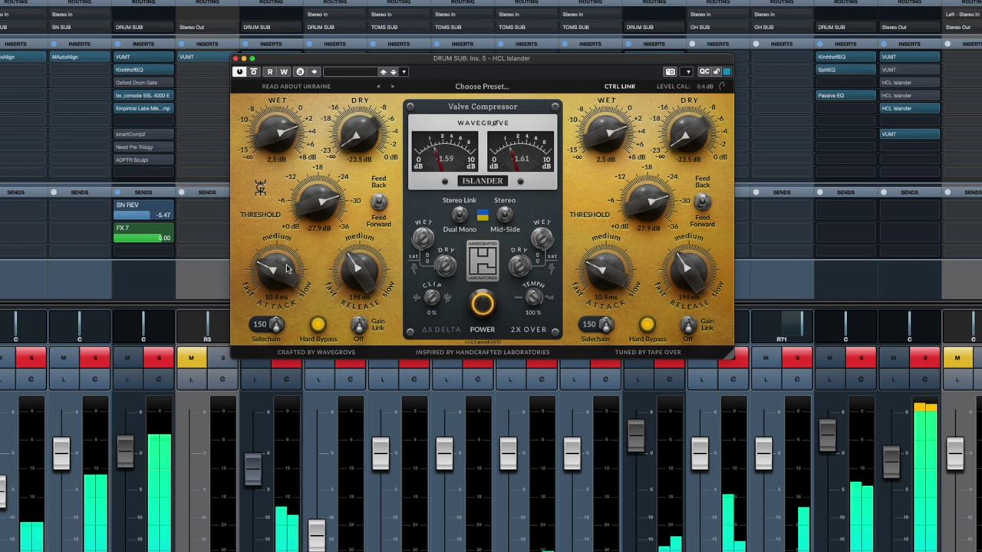
# Set wet to 0.5 dB, wet saturation to 82, dry saturation to 76 and Temph to 71%.
pyautogui.moveTo(302, 129); pyautogui.dragTo(302, 136)
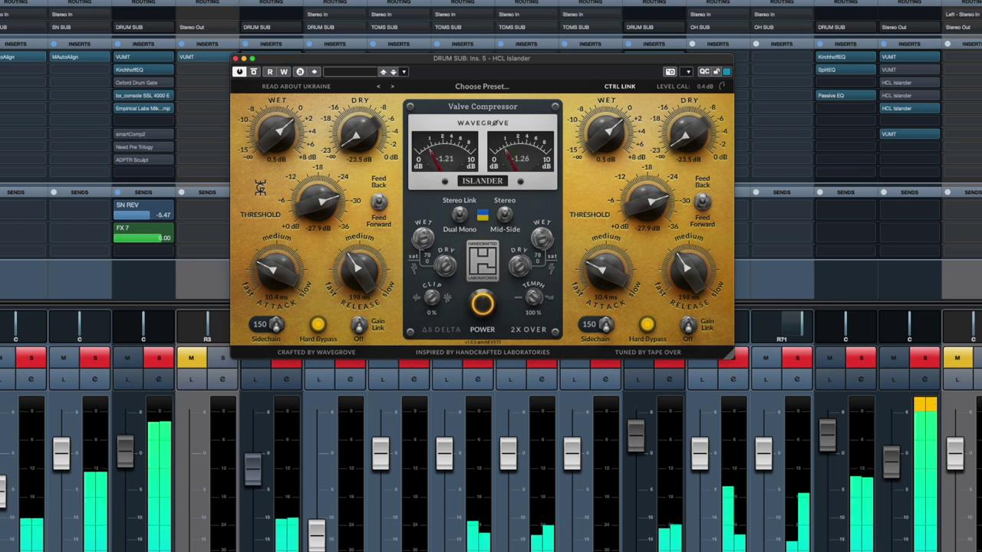
pyautogui.moveTo(521, 300); pyautogui.dragTo(521, 314)
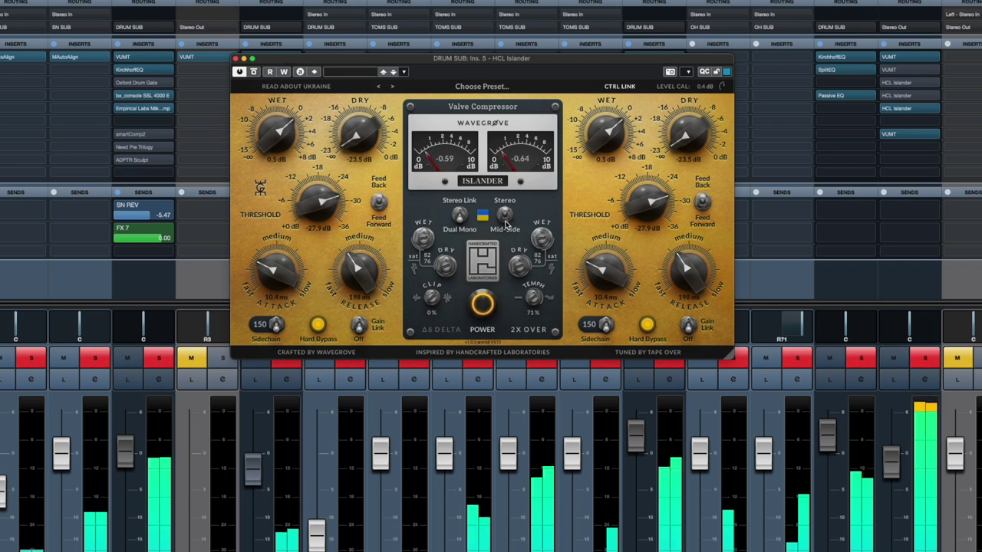
# Switch the compressor to Mid-Side, trim the wet level to 0.3 dB, and compare with the bypassed signal.
pyautogui.click(506, 222)
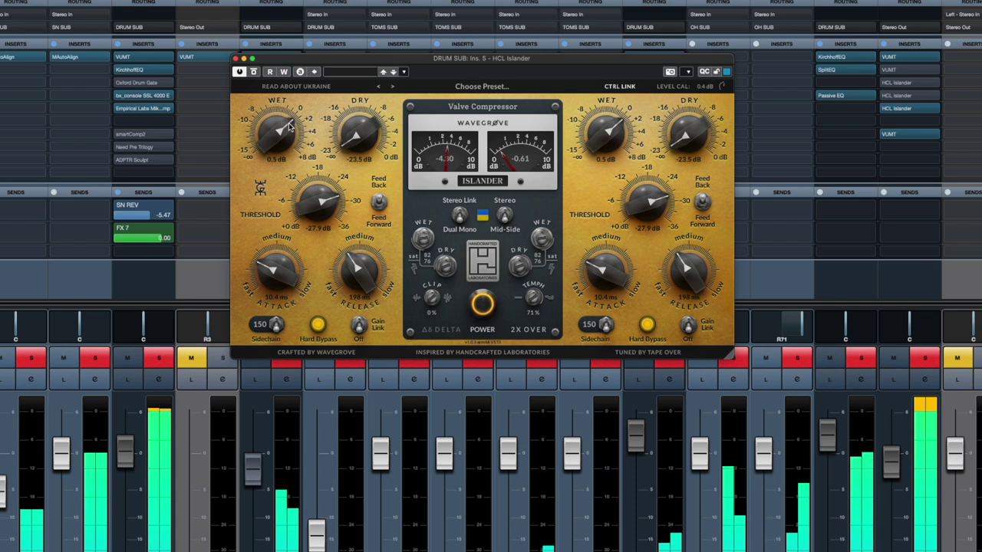
pyautogui.click(254, 72)
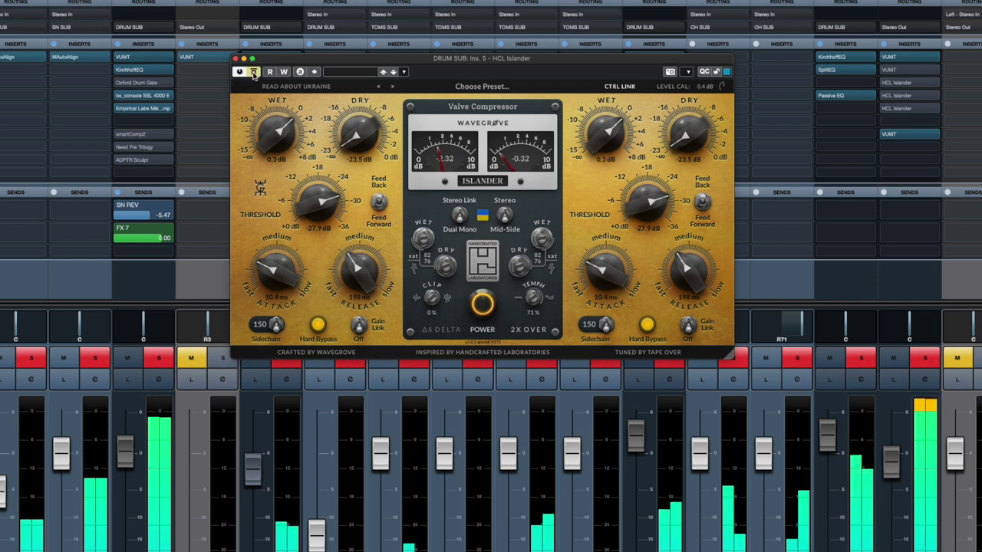
pyautogui.click(253, 72)
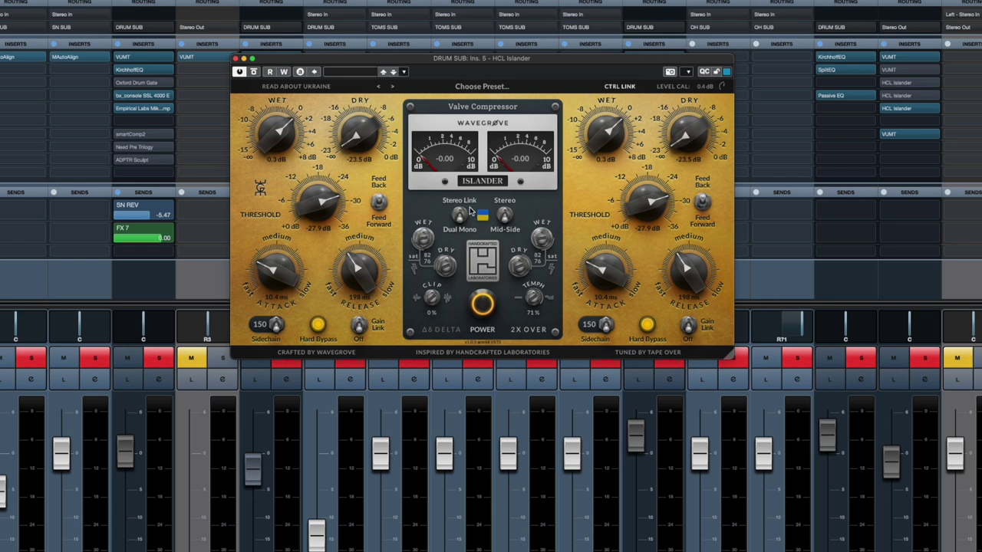
# On the SN SUB insert 6 Islander, set the threshold to -30.6 dB and wet to 8.0 dB, and compare with bypass.
pyautogui.moveTo(494, 64); pyautogui.dragTo(670, 204)
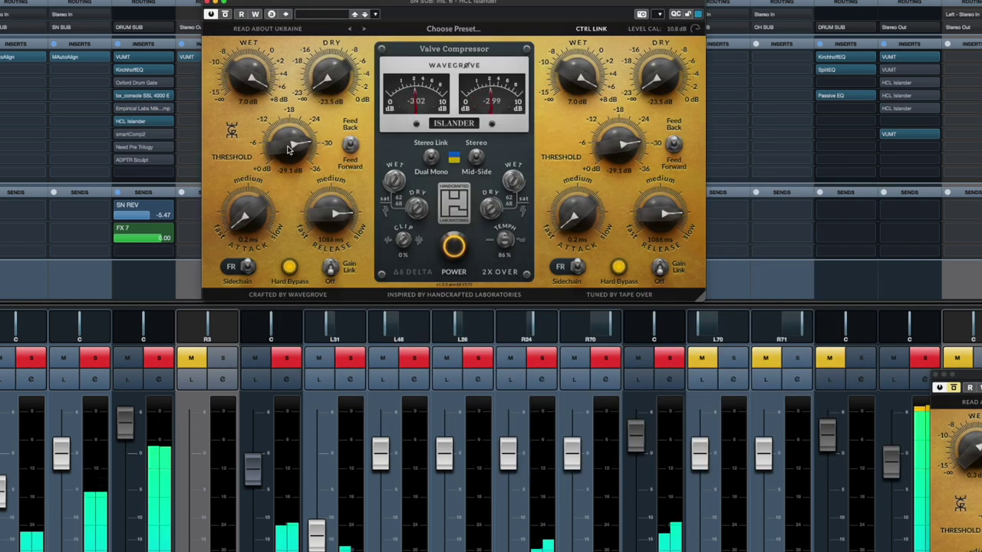
pyautogui.moveTo(281, 144); pyautogui.dragTo(280, 151)
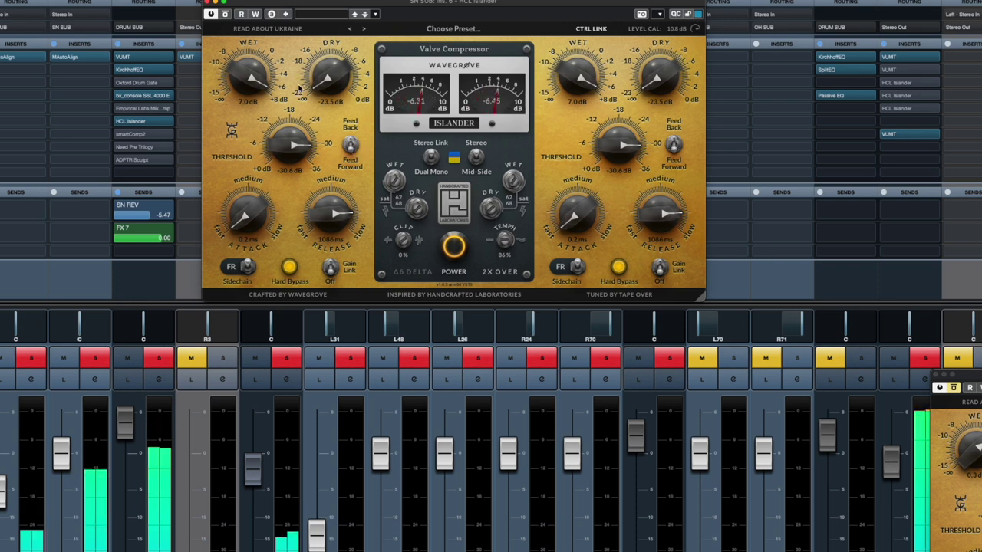
pyautogui.moveTo(253, 77); pyautogui.dragTo(254, 74)
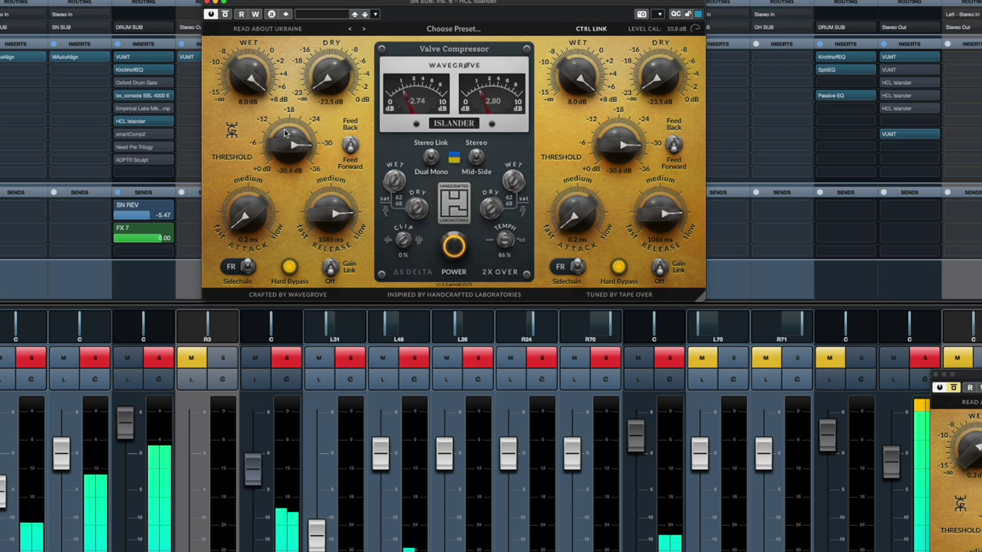
pyautogui.click(225, 14)
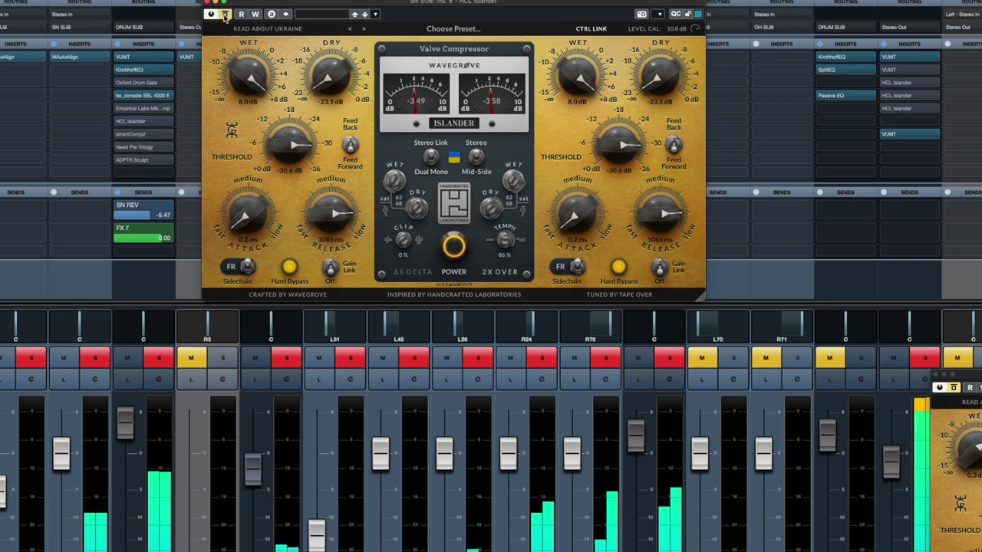
pyautogui.click(225, 15)
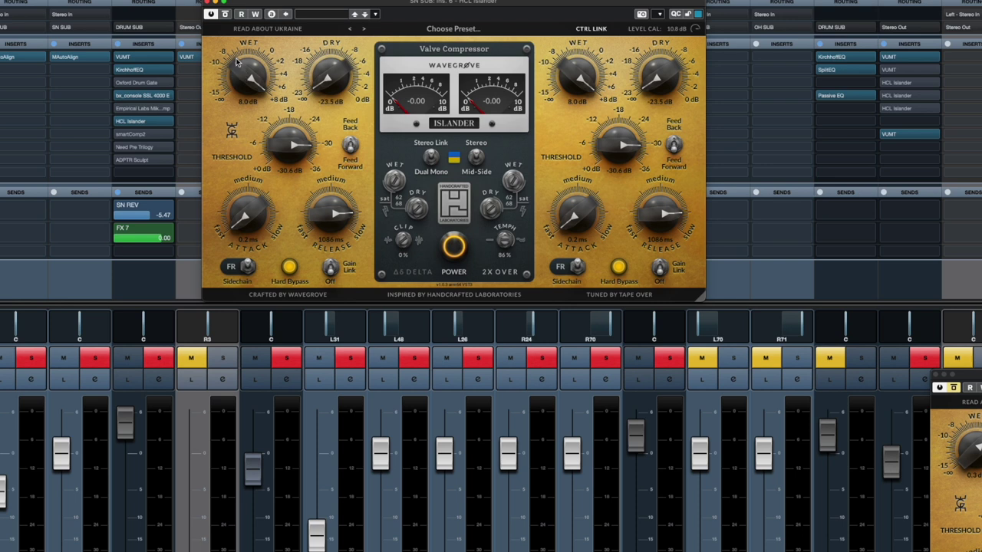
# Resume playback, switch to 4x oversampling, and rebalance the blend to 4.6 dB wet and -12.4 dB dry.
pyautogui.press('space')
pyautogui.moveTo(248, 77); pyautogui.dragTo(247, 97)
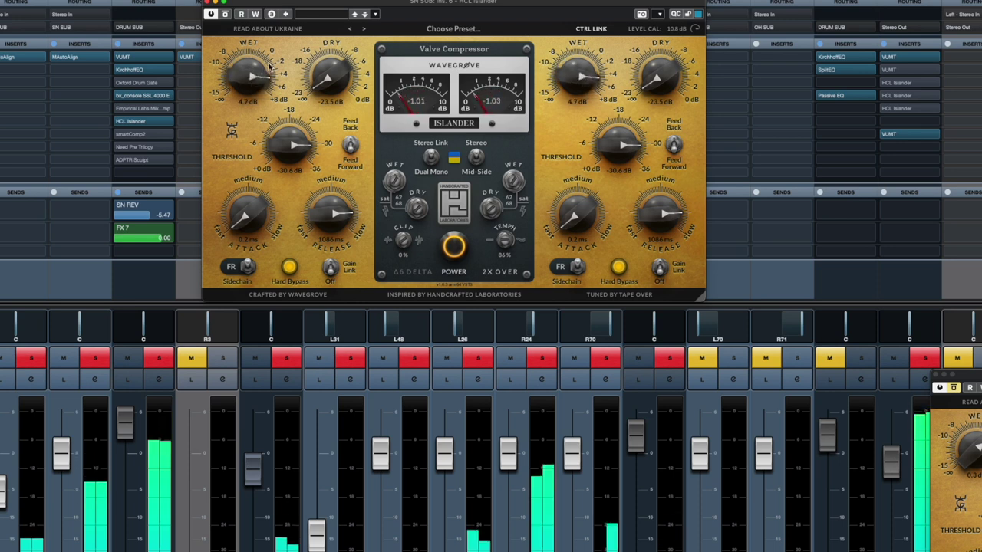
pyautogui.click(500, 271)
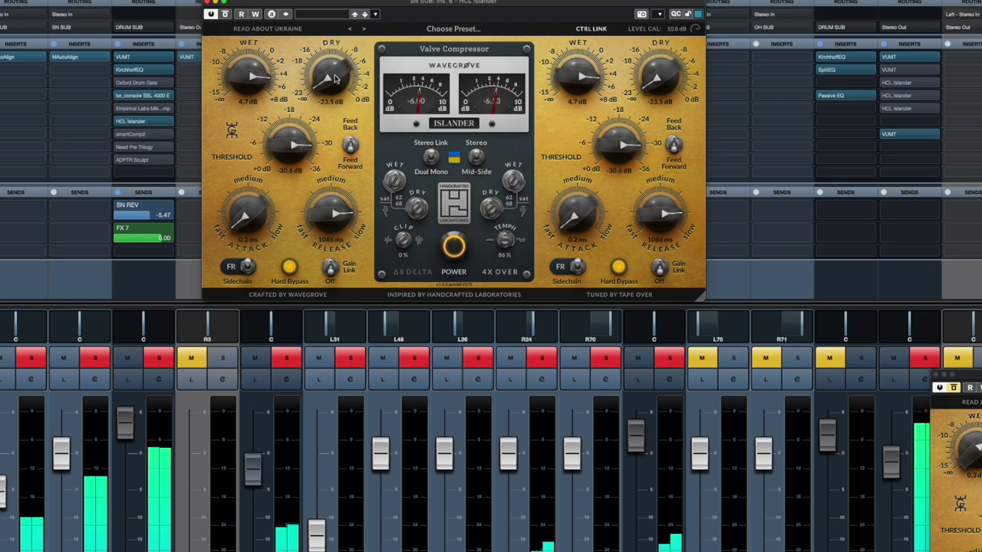
pyautogui.moveTo(326, 76); pyautogui.dragTo(326, 62)
pyautogui.moveTo(256, 90); pyautogui.dragTo(278, 107)
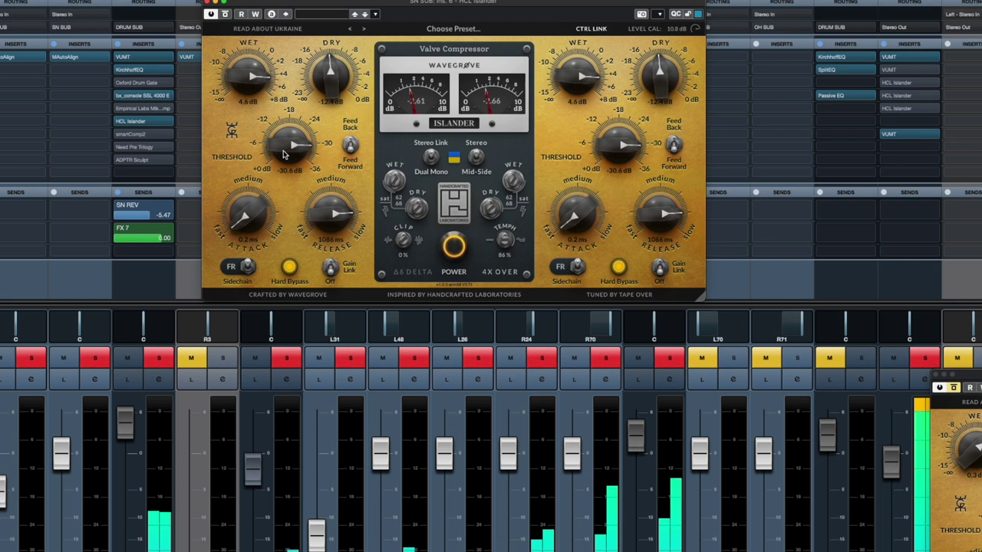
# Set the threshold to -inf dB, release to 50 ms, Level Cal to 13.3 dB and wet saturation to 78.
pyautogui.moveTo(290, 145); pyautogui.dragTo(290, 138)
pyautogui.moveTo(334, 234); pyautogui.dragTo(334, 252)
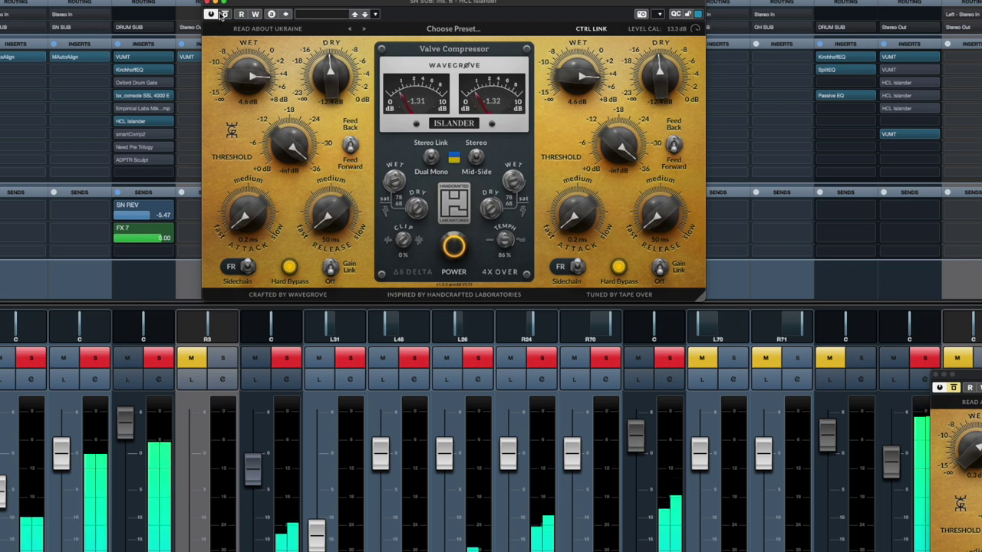
# On the SN SUB Islander, rebalance the blend to 3.6 dB wet and -inf dry.
pyautogui.moveTo(325, 91); pyautogui.dragTo(276, 94)
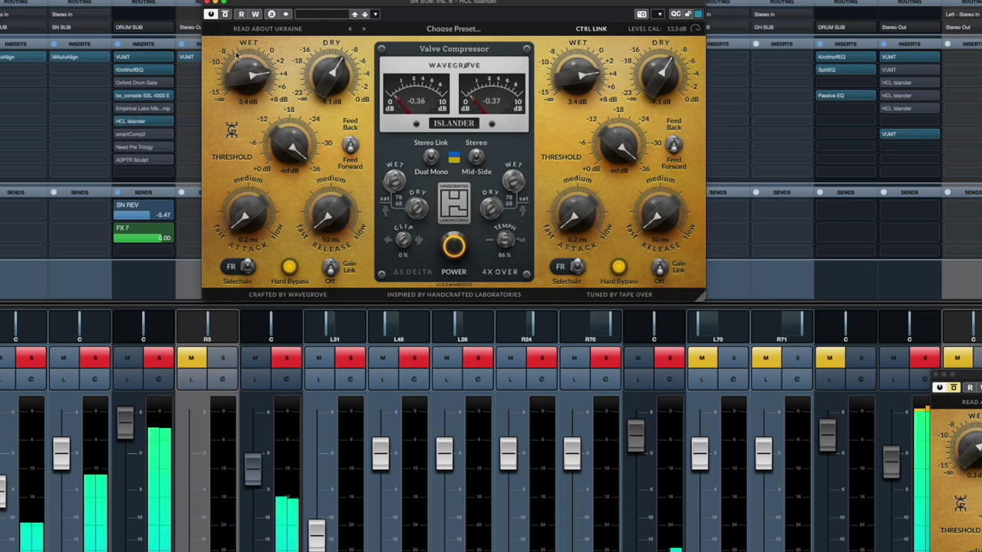
pyautogui.moveTo(332, 77); pyautogui.dragTo(332, 51)
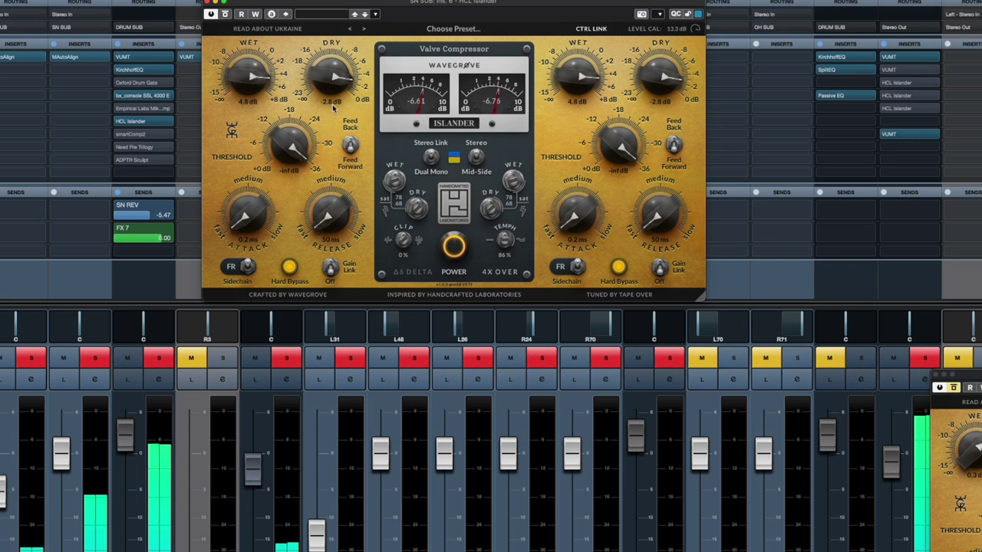
pyautogui.moveTo(333, 109); pyautogui.dragTo(333, 123)
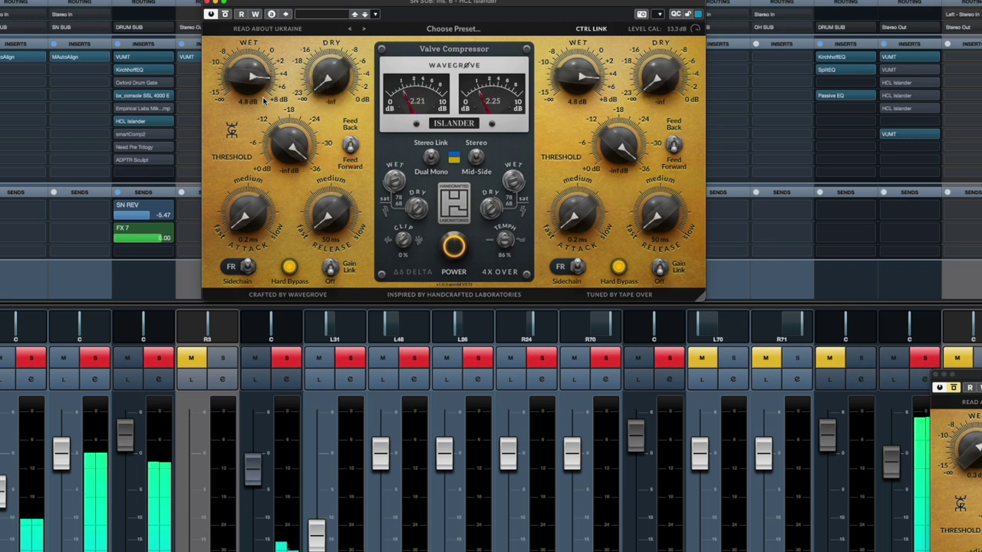
pyautogui.moveTo(263, 100); pyautogui.dragTo(263, 106)
# Slow the attack to about 16 ms, set Level Cal to 13.5 dB, threshold to -30.9 dB and wet to 1.5 dB.
pyautogui.moveTo(256, 235); pyautogui.dragTo(241, 228)
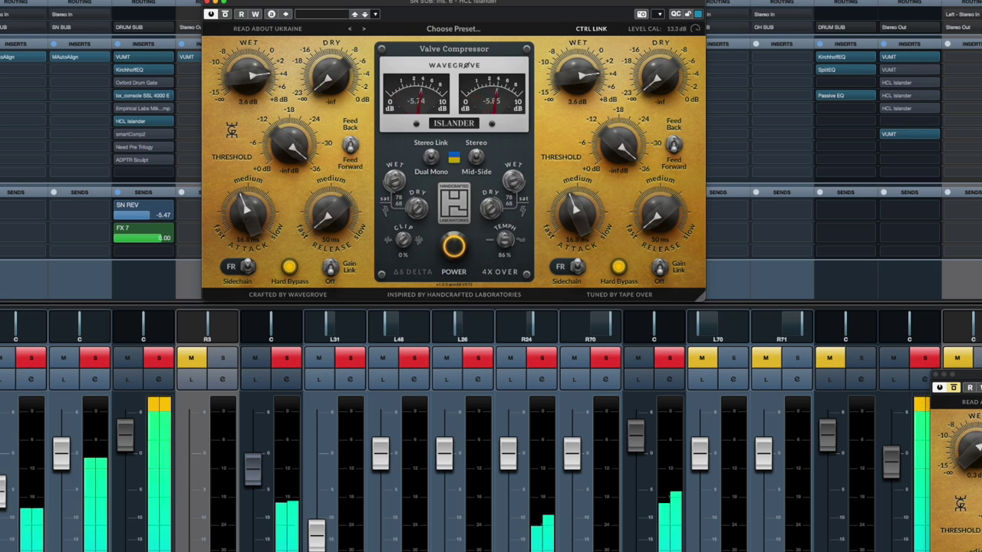
pyautogui.moveTo(290, 145); pyautogui.dragTo(290, 158)
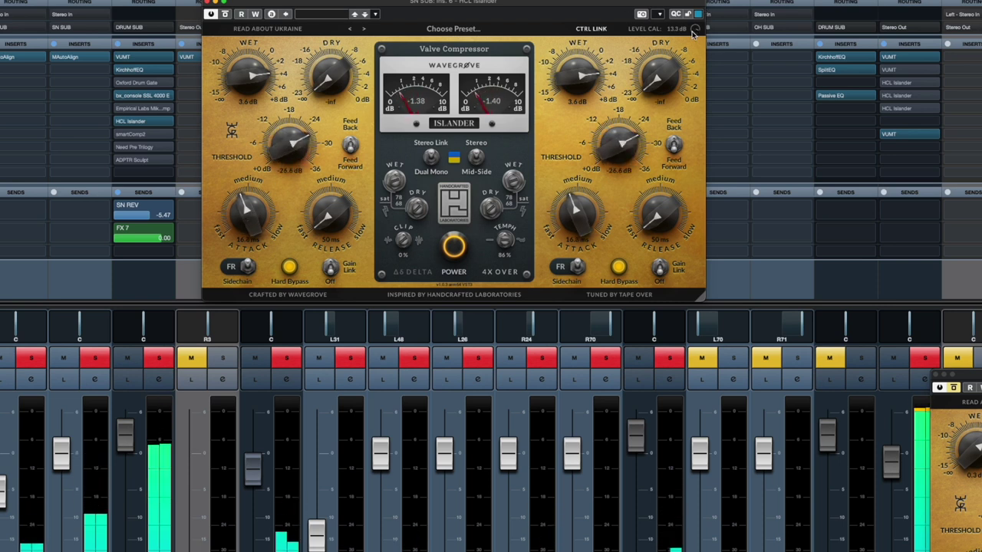
pyautogui.moveTo(676, 29); pyautogui.dragTo(675, 46)
pyautogui.moveTo(249, 75); pyautogui.dragTo(249, 83)
pyautogui.moveTo(290, 145); pyautogui.dragTo(290, 138)
pyautogui.moveTo(249, 74); pyautogui.dragTo(249, 78)
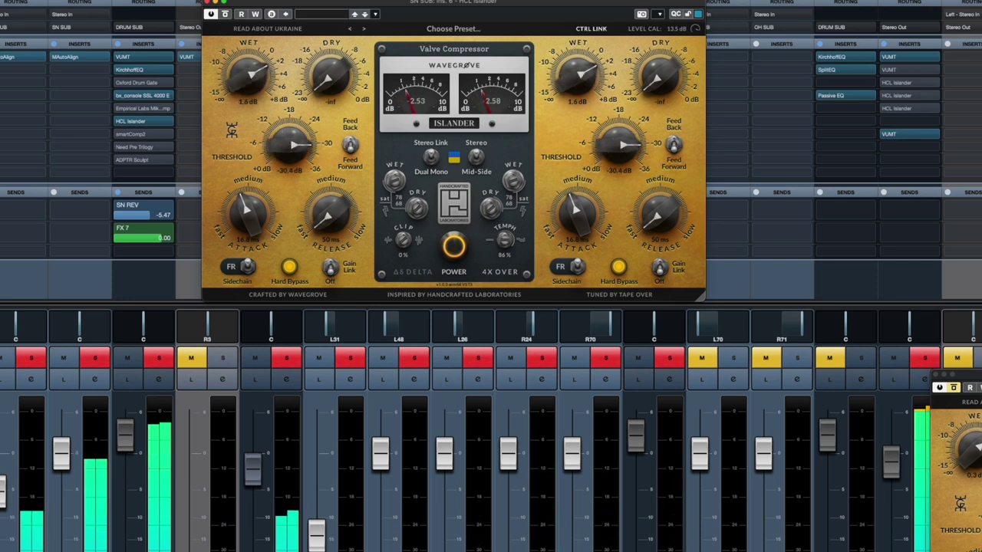
pyautogui.moveTo(290, 143); pyautogui.dragTo(290, 146)
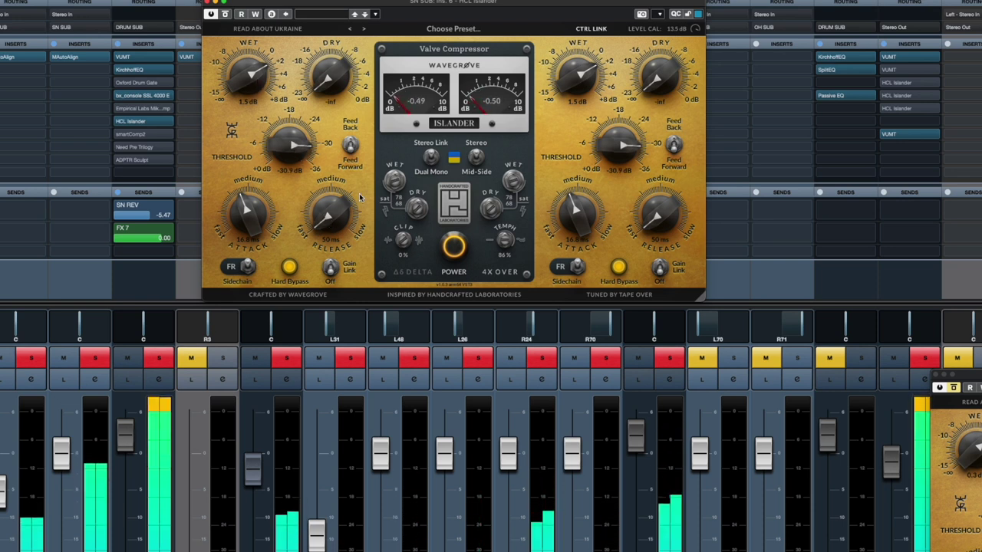
# Slow the attack further and set Level Cal to 16.0 dB, threshold to -35.9 dB and wet to -2.7 dB.
pyautogui.moveTo(247, 209); pyautogui.dragTo(245, 230)
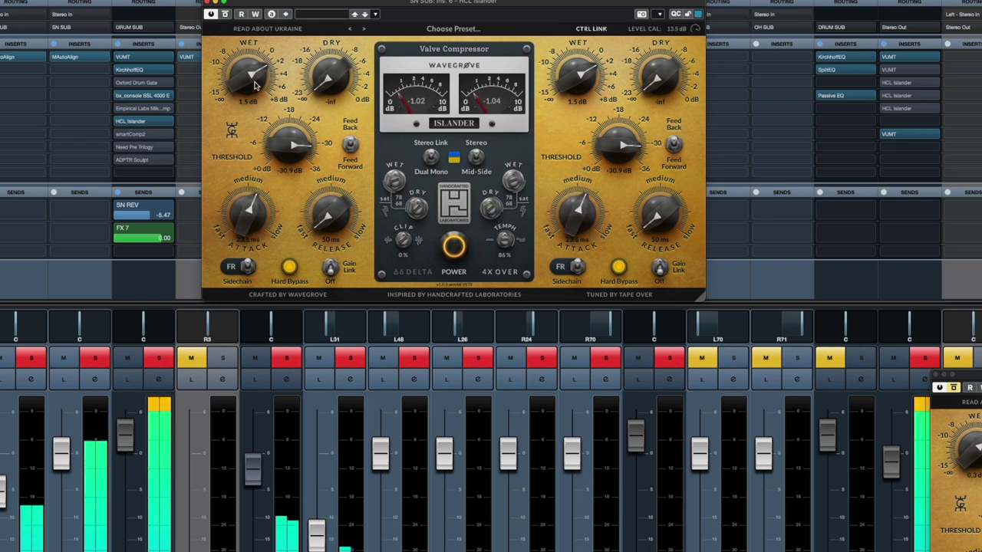
pyautogui.moveTo(256, 86); pyautogui.dragTo(256, 79)
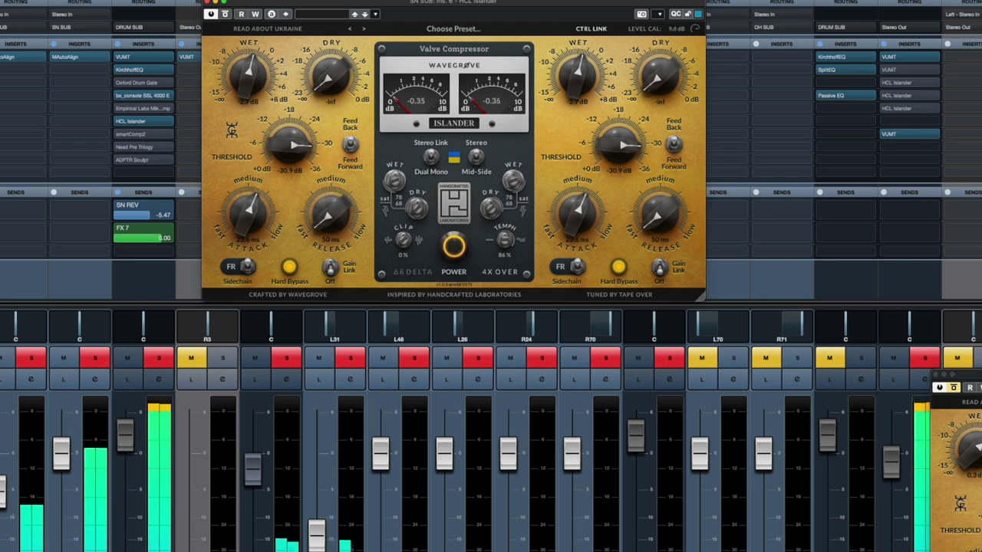
pyautogui.moveTo(292, 161); pyautogui.dragTo(321, 150)
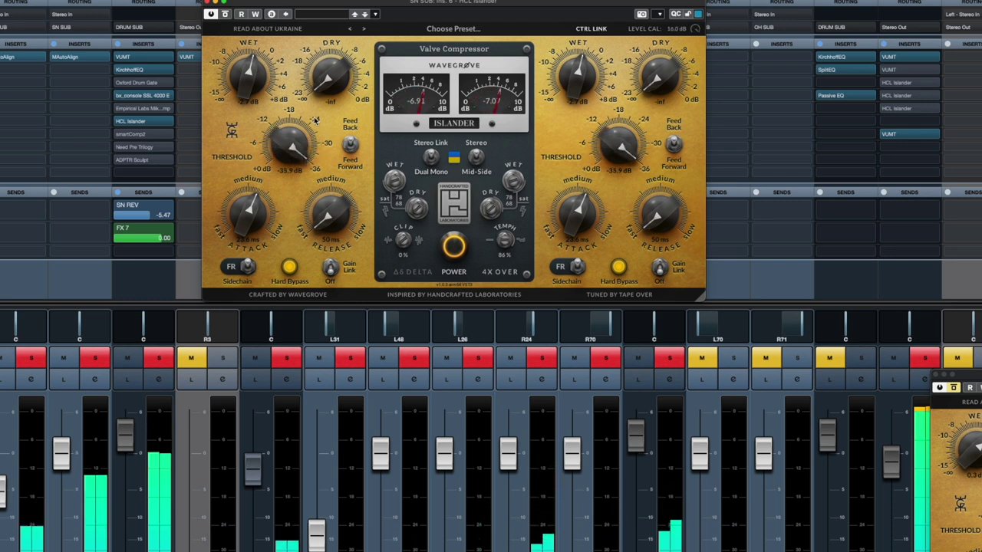
# Rebalance the snare compressor's blend to 0.6 dB wet and -18.8 dB dry.
pyautogui.moveTo(253, 83); pyautogui.dragTo(253, 91)
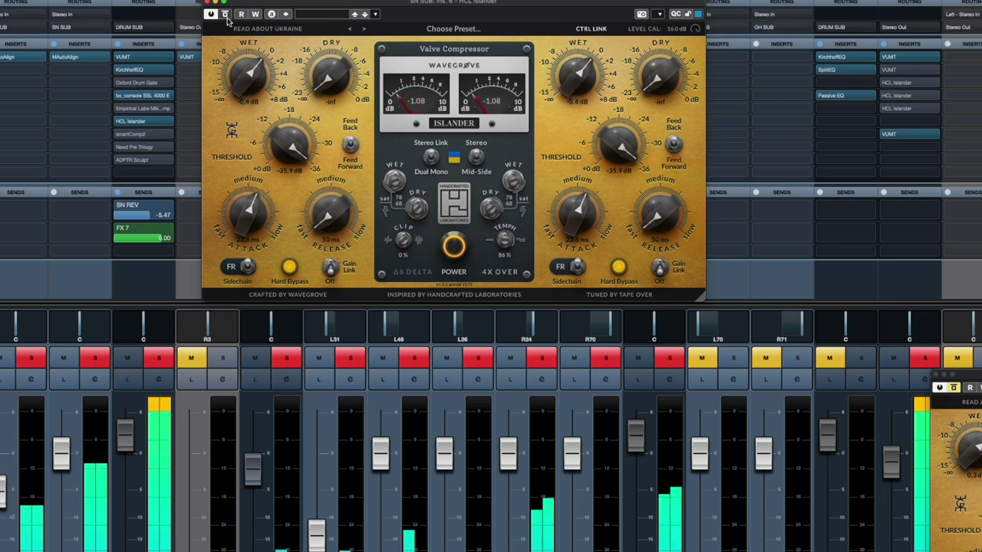
pyautogui.moveTo(242, 86); pyautogui.dragTo(241, 83)
pyautogui.moveTo(320, 88); pyautogui.dragTo(320, 80)
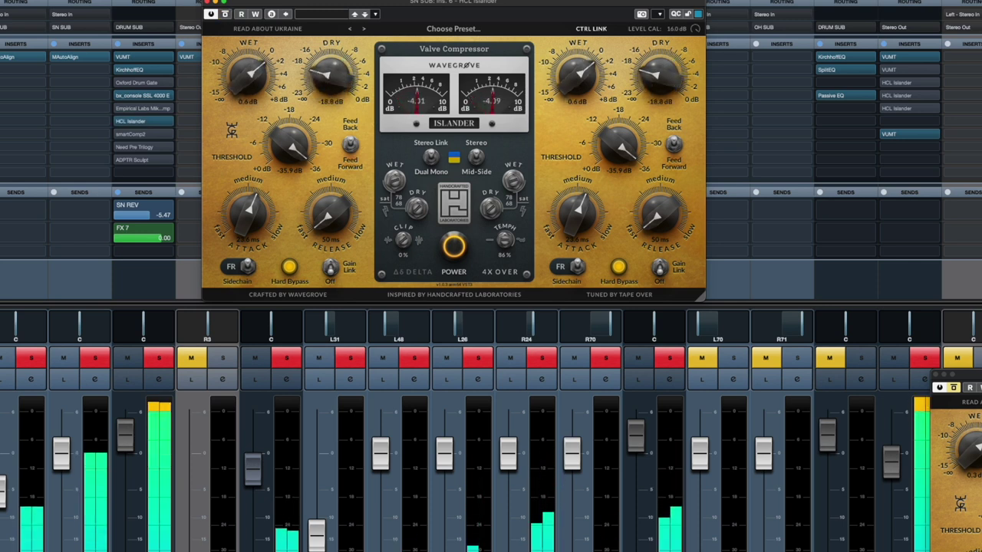
# Set attack to 9.6 ms, release to 136 ms, threshold to about -21 dB, Level Cal to 8.2 dB, saturation to 52 wet and 10 dry, Temph to 43%.
pyautogui.moveTo(261, 227); pyautogui.dragTo(246, 261)
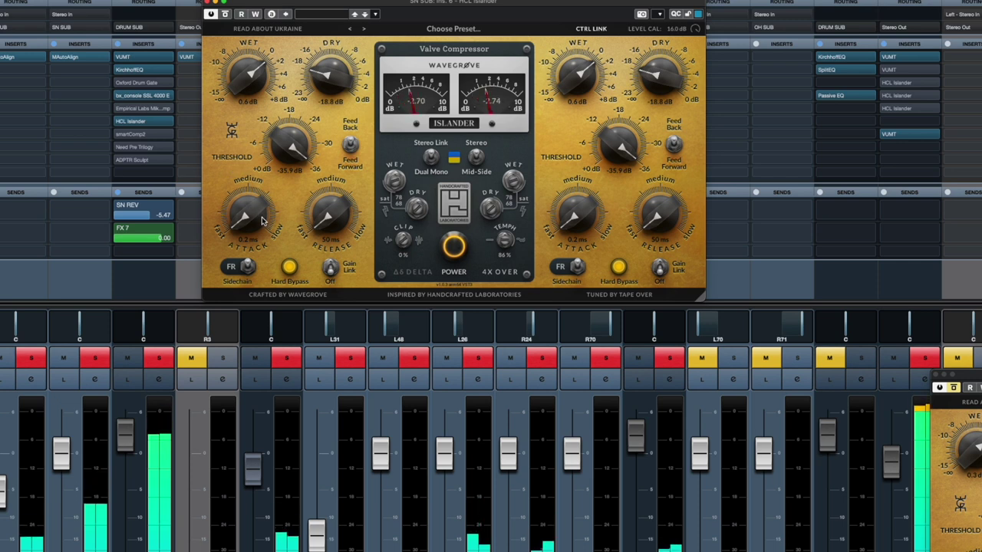
pyautogui.moveTo(249, 221); pyautogui.dragTo(250, 219)
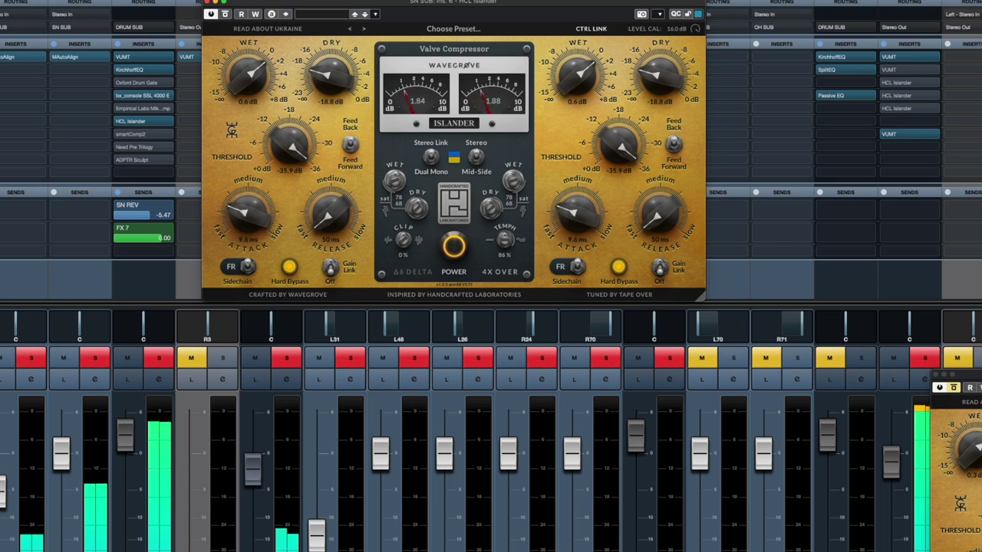
pyautogui.moveTo(301, 152); pyautogui.dragTo(298, 137)
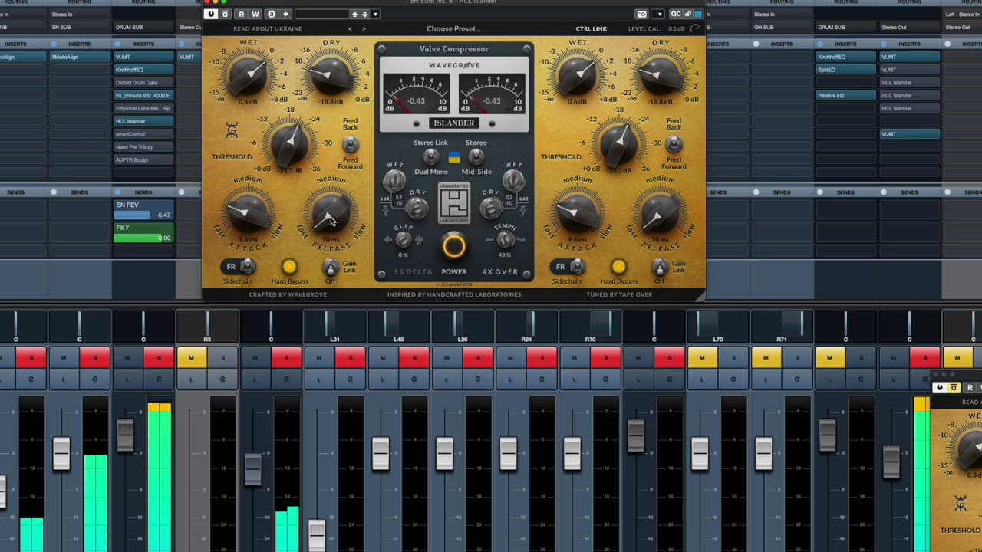
pyautogui.moveTo(332, 222)
pyautogui.mouseDown()
pyautogui.moveTo(331, 203)
pyautogui.moveTo(342, 225)
pyautogui.mouseUp()
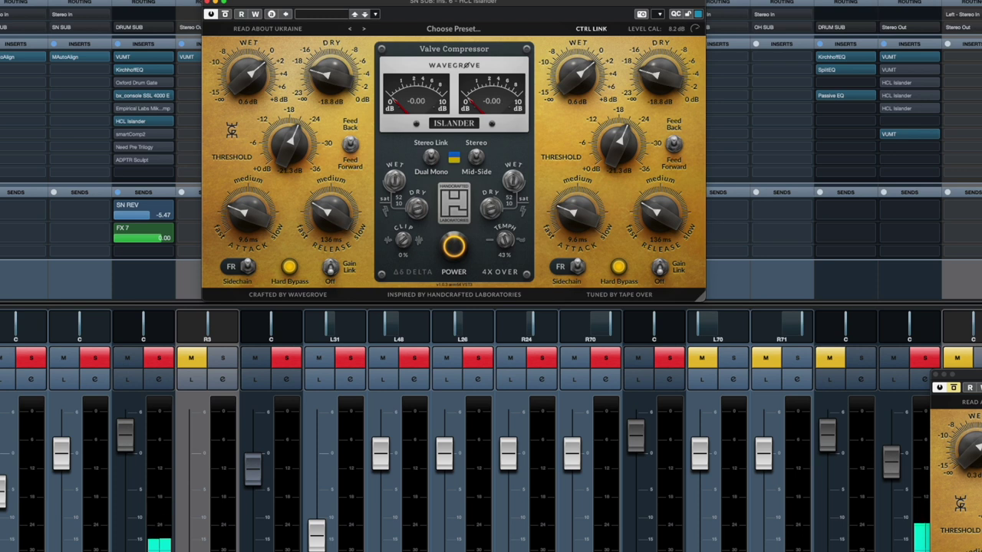
# Switch from the SN SUB Islander to Stereo Out insert 2, setting threshold to -28.9 dB, Level Cal to 5.2 dB and sidechain to FR.
pyautogui.click(209, 4)
pyautogui.click(936, 377)
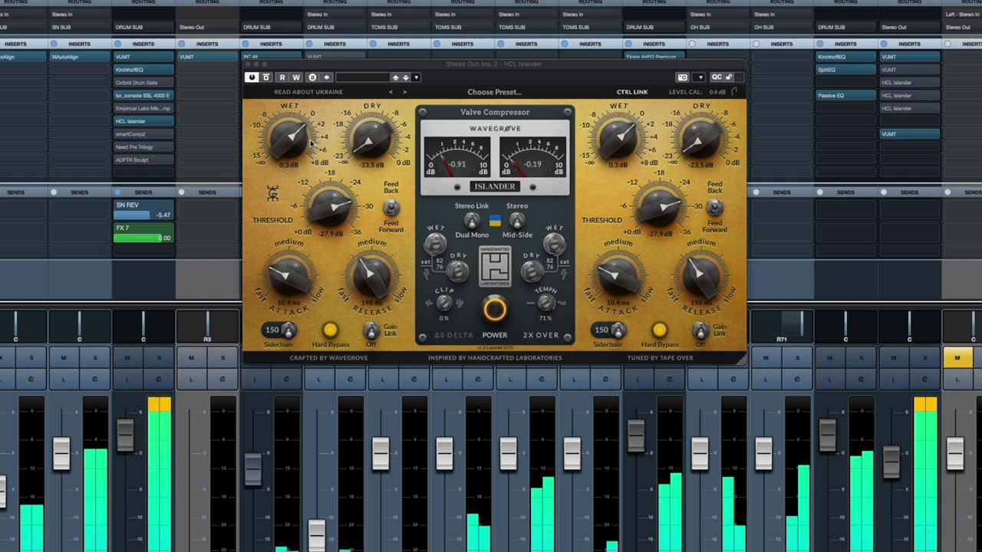
pyautogui.click(473, 221)
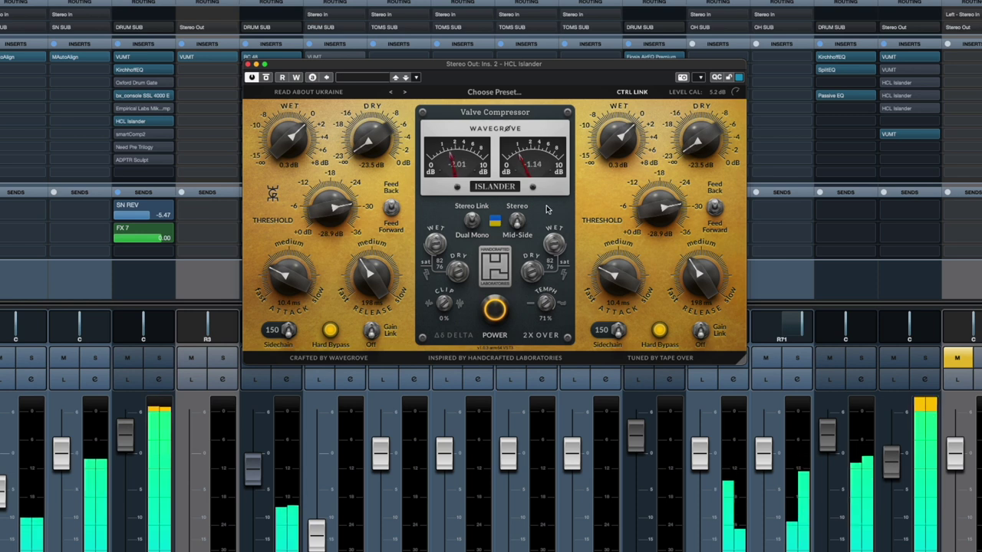
pyautogui.click(279, 337)
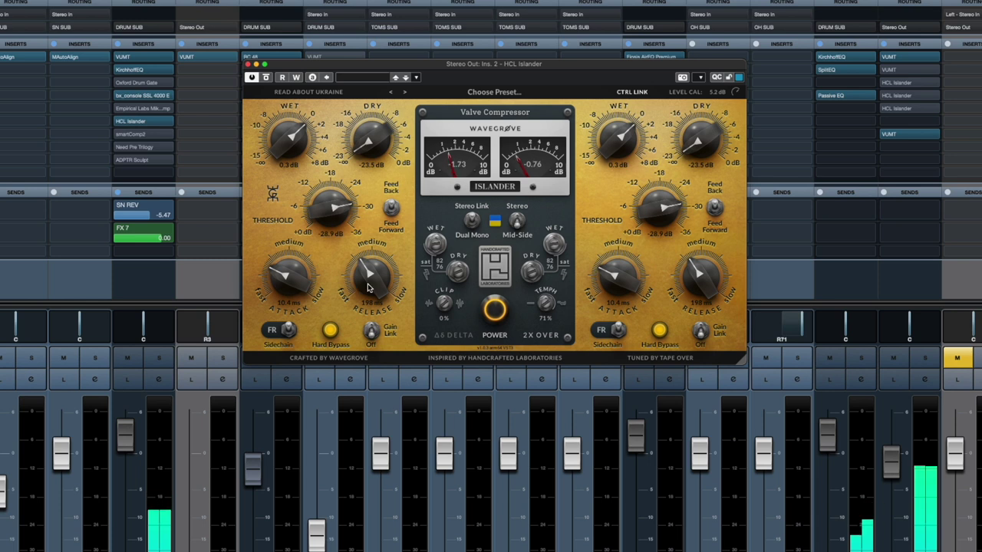
# Compare the Stereo Out compressor with its bypassed signal and match the wet level at 1.1 dB.
pyautogui.click(266, 78)
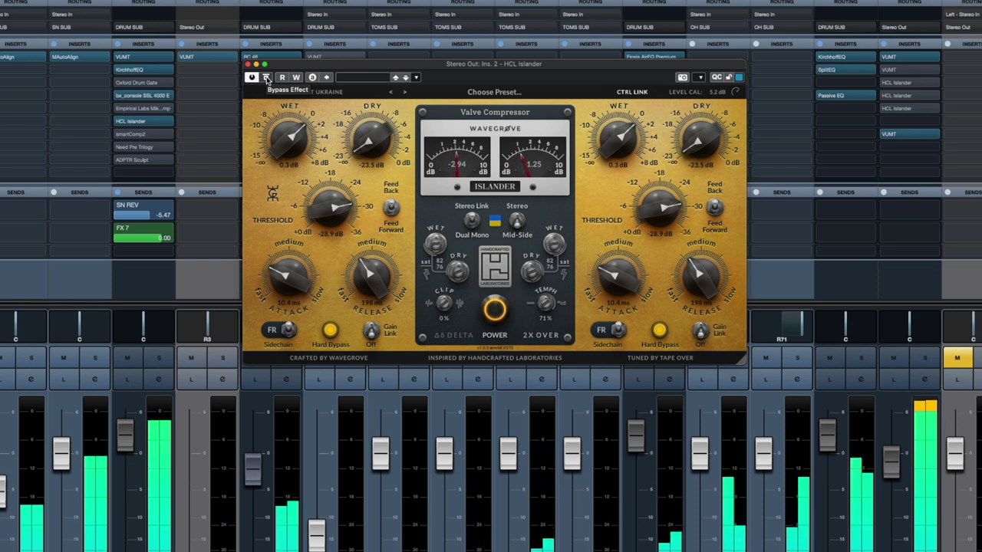
pyautogui.click(266, 78)
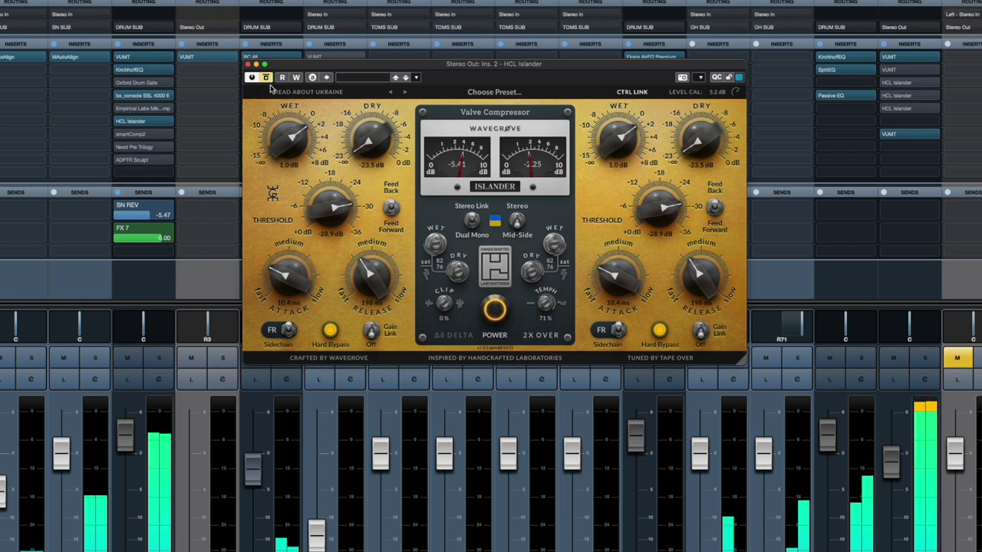
pyautogui.click(266, 78)
pyautogui.scroll(1, 286, 122)
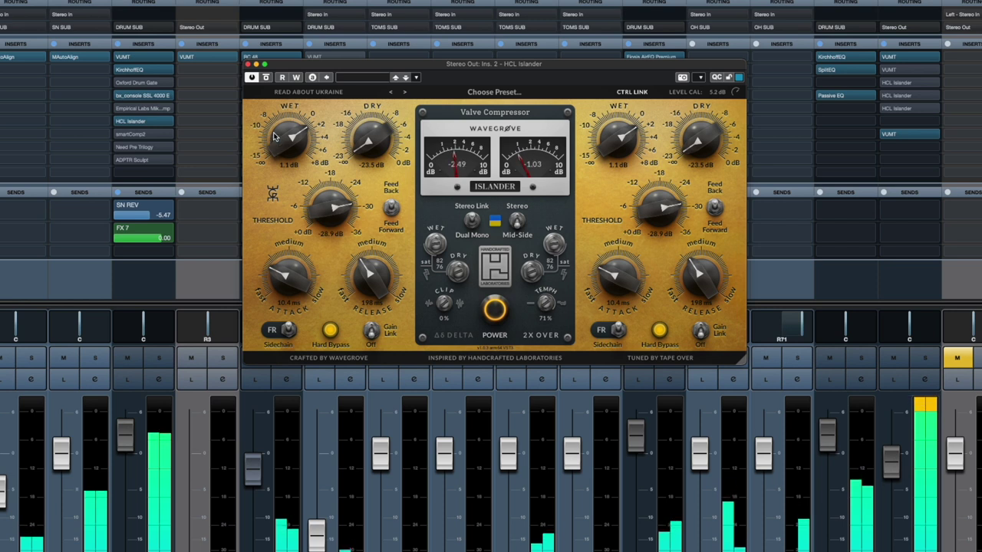
pyautogui.click(266, 78)
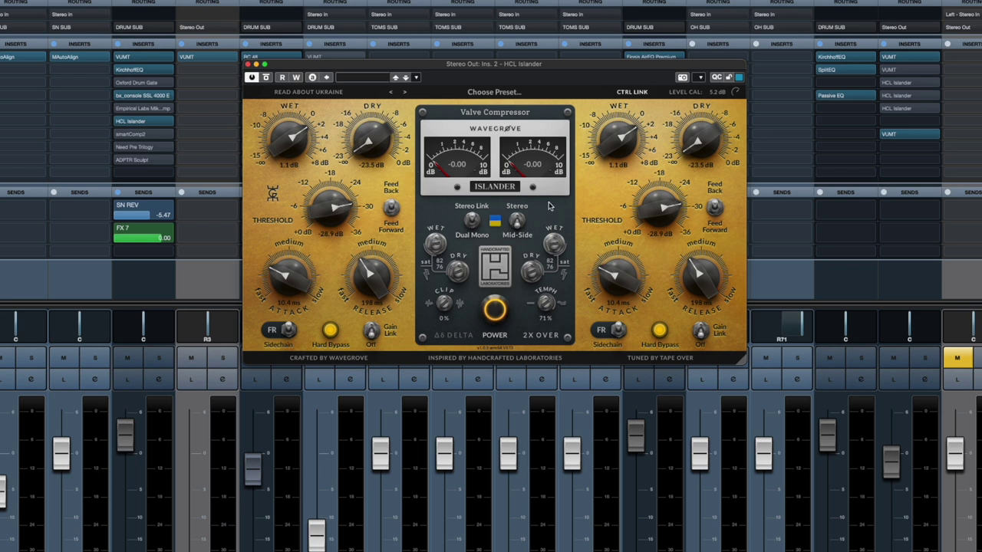
# Resume playback and set threshold to -24.6 dB, Level Cal to 1.7 dB, wet to 1.3 dB, Temph to 78%, and saturation to 0 wet and 3 dry.
pyautogui.moveTo(520, 69); pyautogui.dragTo(525, 69)
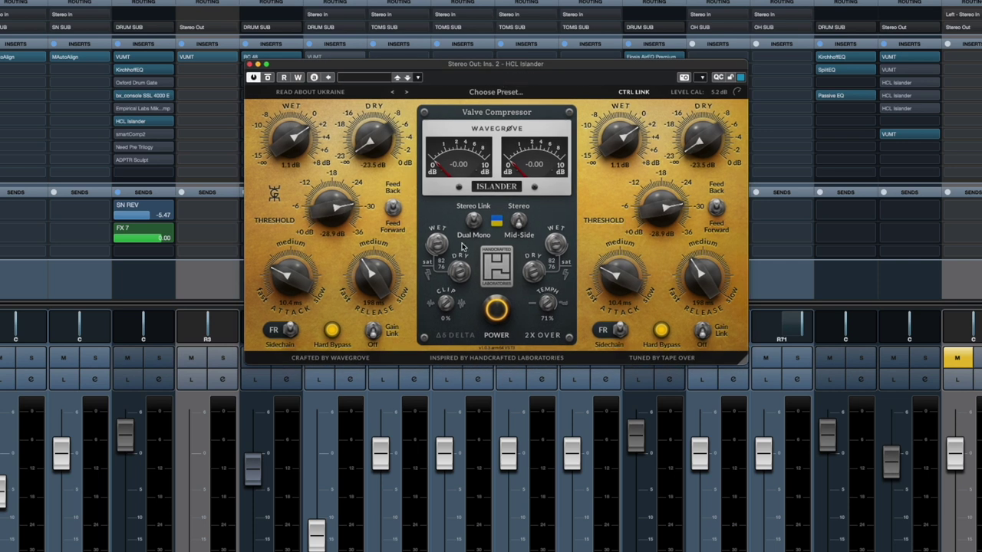
pyautogui.press('space')
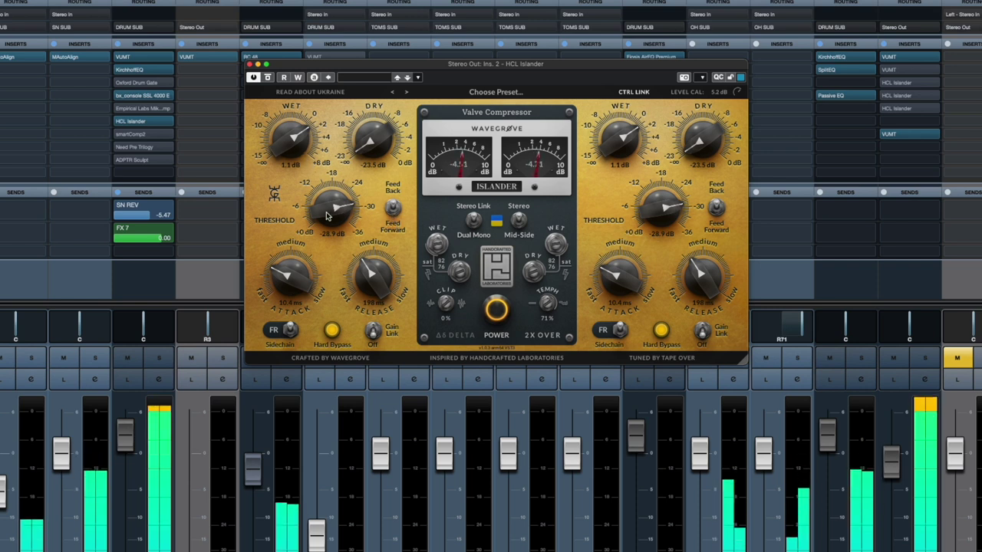
pyautogui.scroll(4, 335, 204)
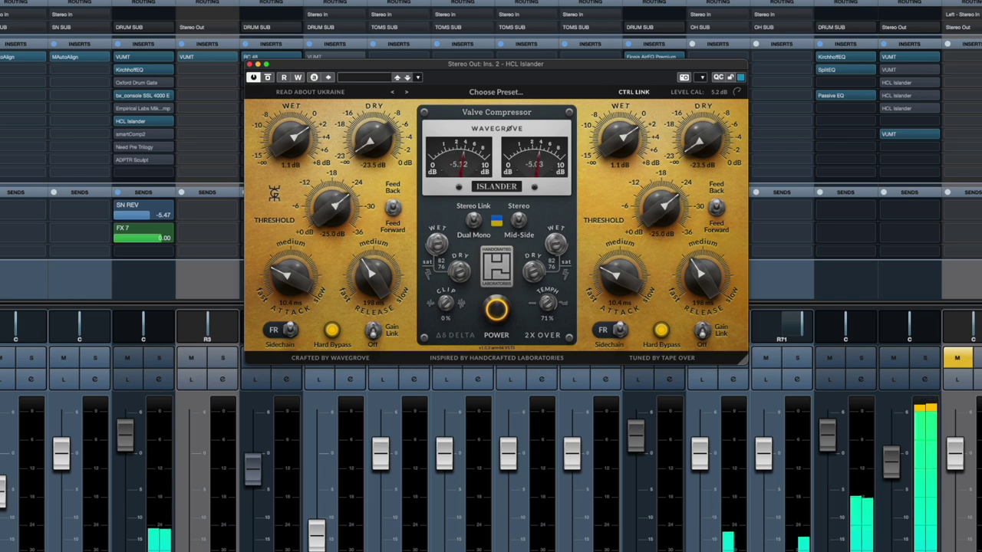
pyautogui.scroll(1, 335, 204)
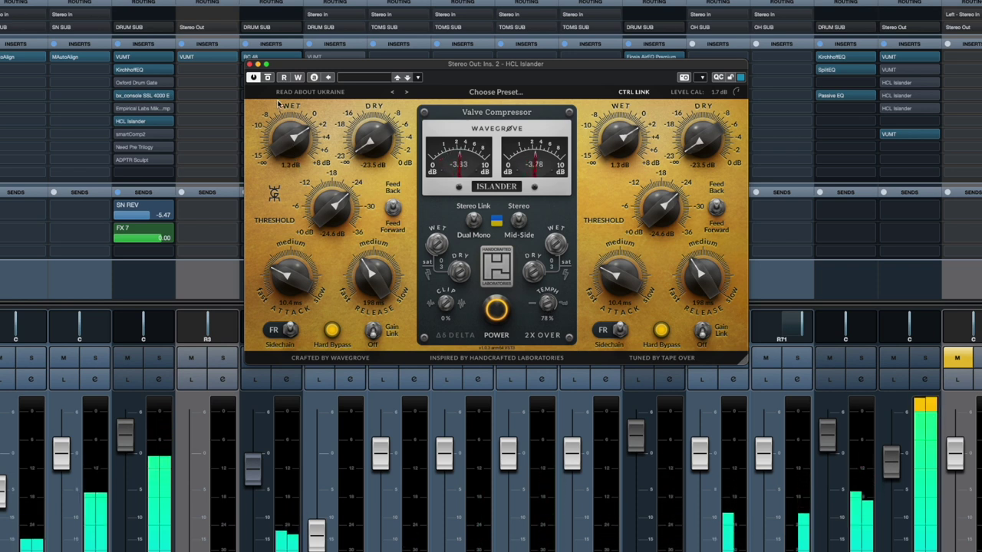
# Compare with bypass and set wet to 1.2 dB, wet saturation to 80, dry saturation to 47 and Temph to 64%.
pyautogui.click(268, 78)
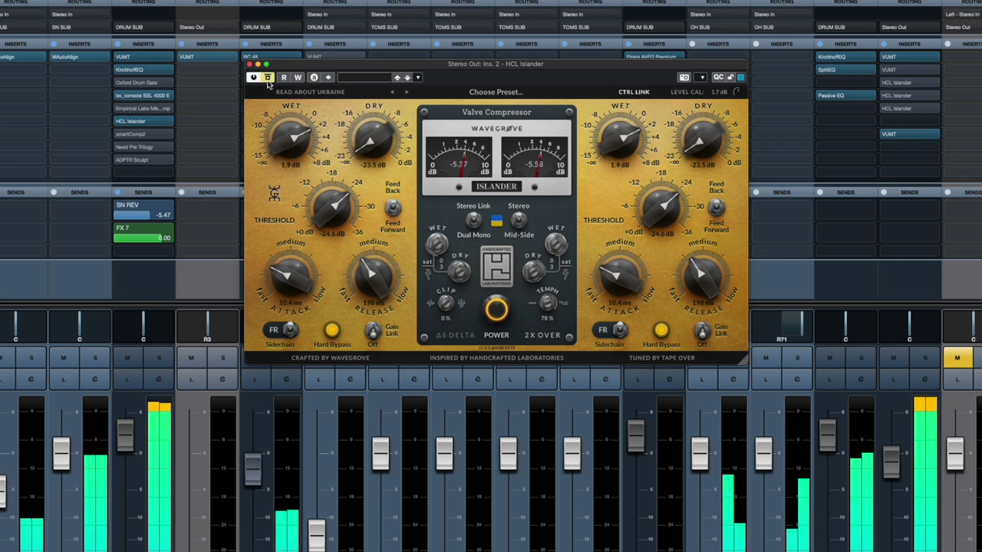
pyautogui.moveTo(291, 149); pyautogui.dragTo(291, 144)
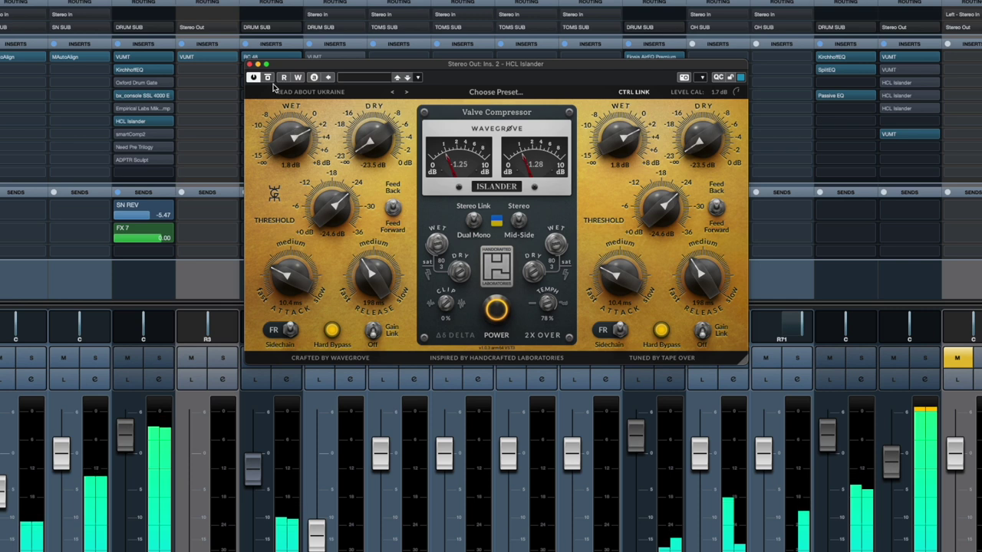
pyautogui.moveTo(281, 137); pyautogui.dragTo(281, 142)
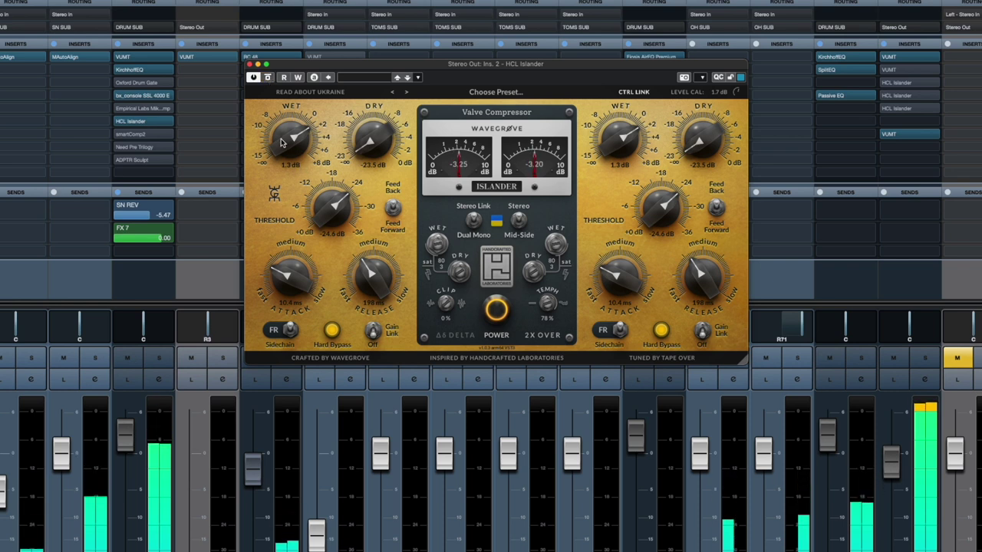
pyautogui.moveTo(460, 275); pyautogui.dragTo(463, 287)
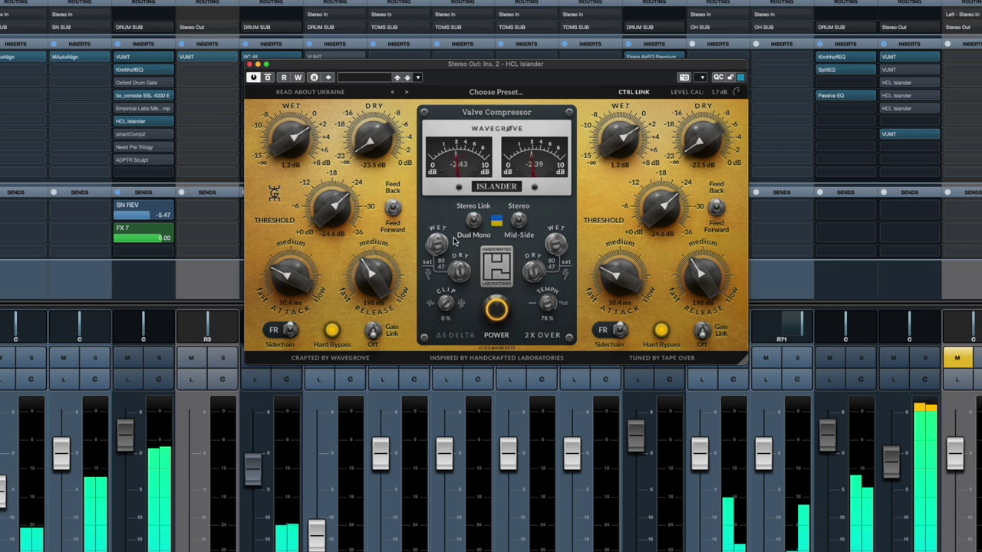
pyautogui.moveTo(547, 304); pyautogui.dragTo(547, 341)
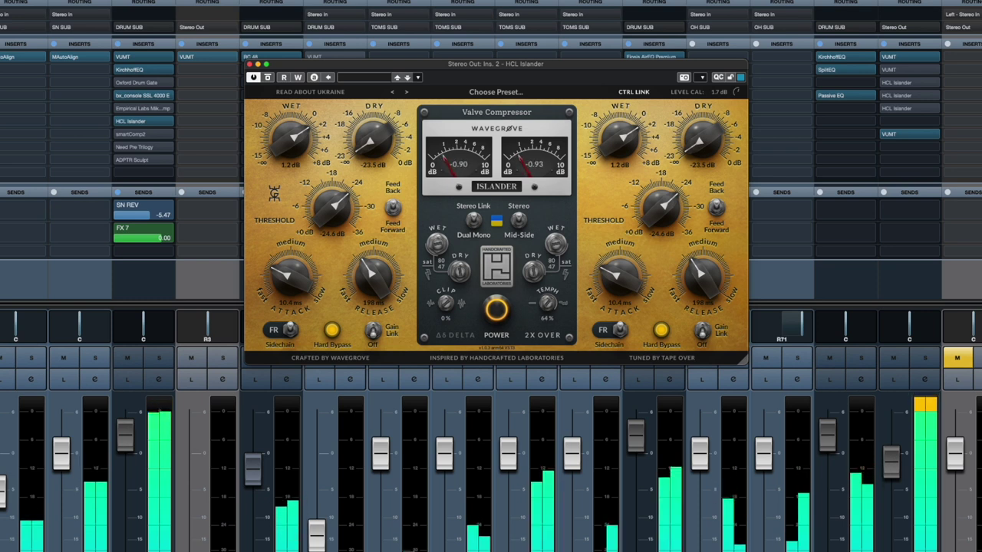
# Copy the HCL Islander setting, and set the release to 1365 ms and Temph to 91%.
pyautogui.click(702, 78)
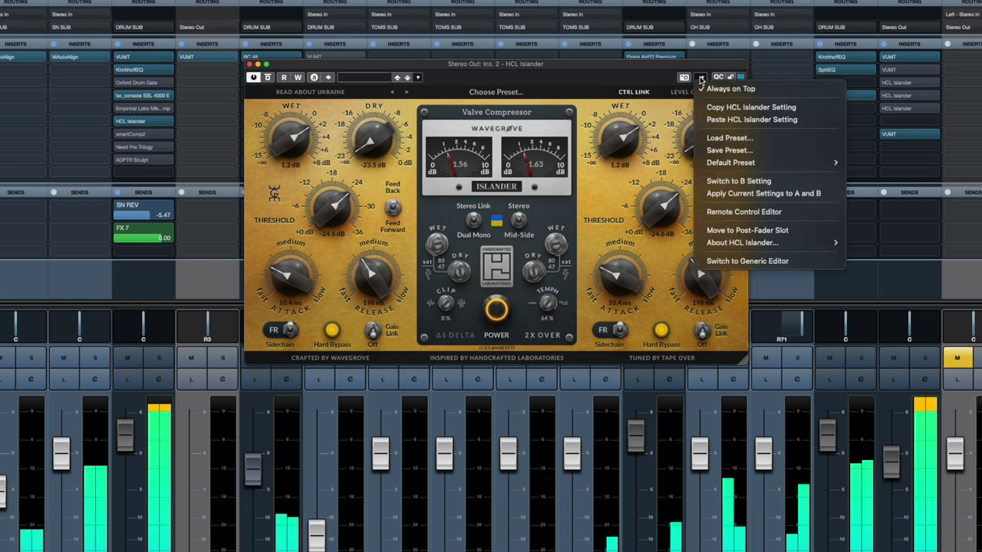
pyautogui.click(739, 108)
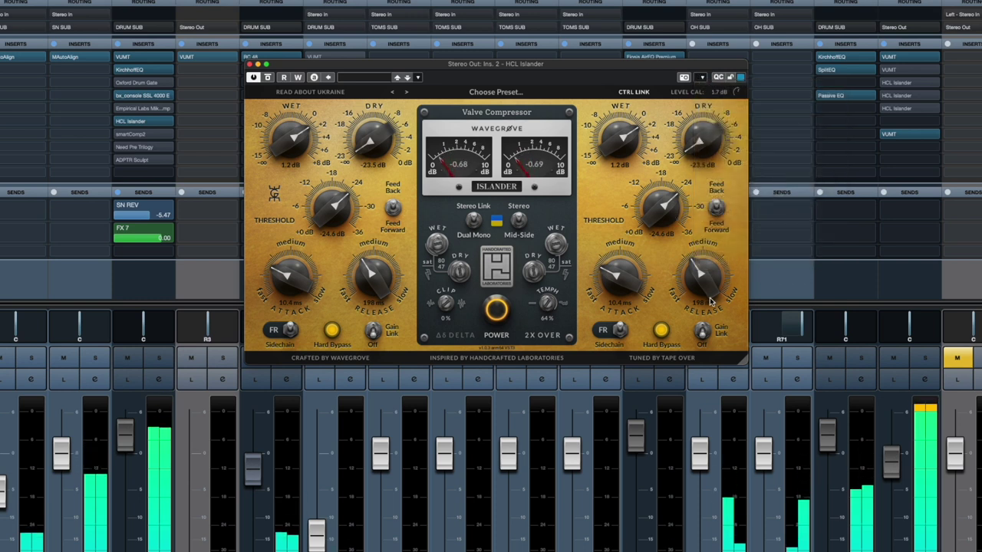
pyautogui.scroll(5, 379, 284)
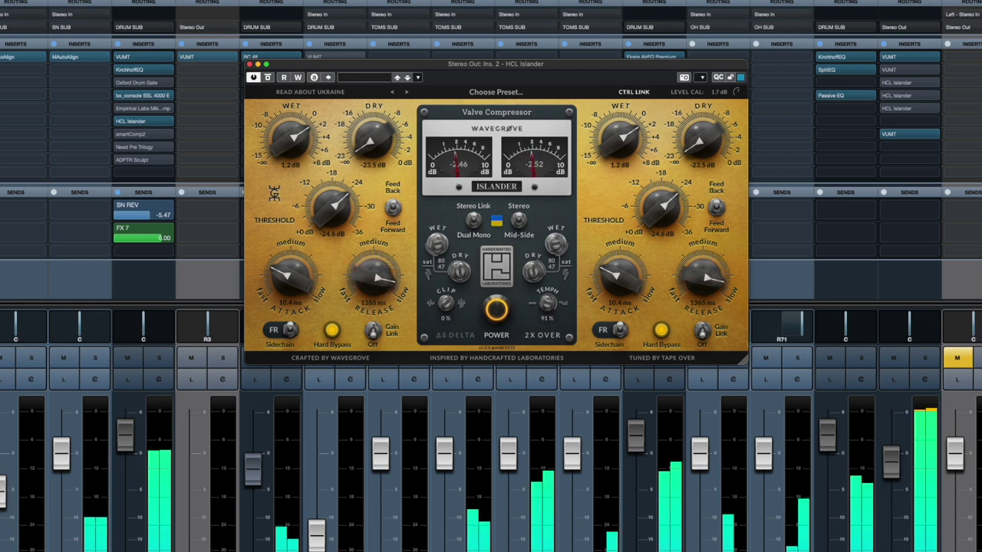
# Set the Stereo Out compressor's attack to 4.4 ms, Temph to 90%, wet level to 1.8 dB and dry level to -19.7 dB.
pyautogui.scroll(-3, 307, 291)
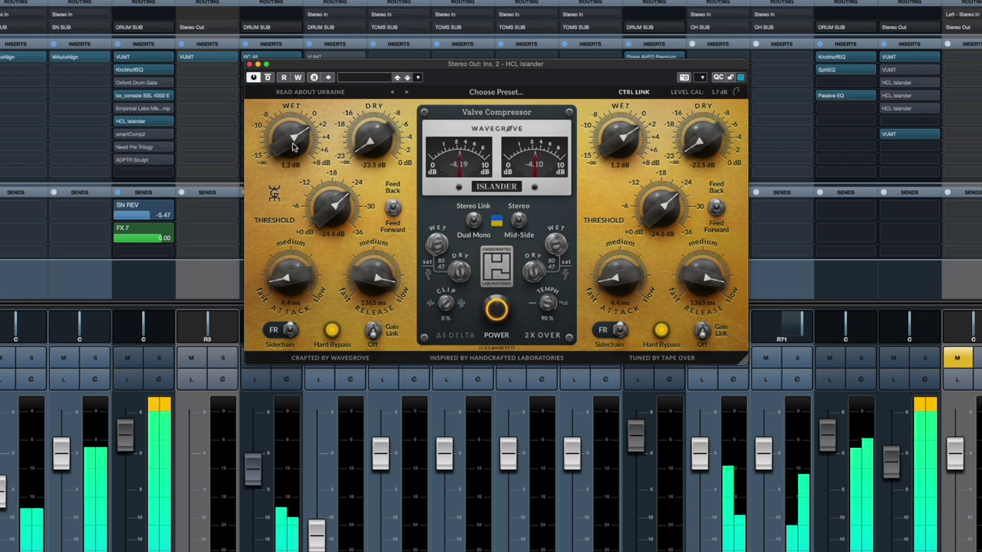
pyautogui.scroll(-1, 291, 146)
pyautogui.scroll(4, 375, 145)
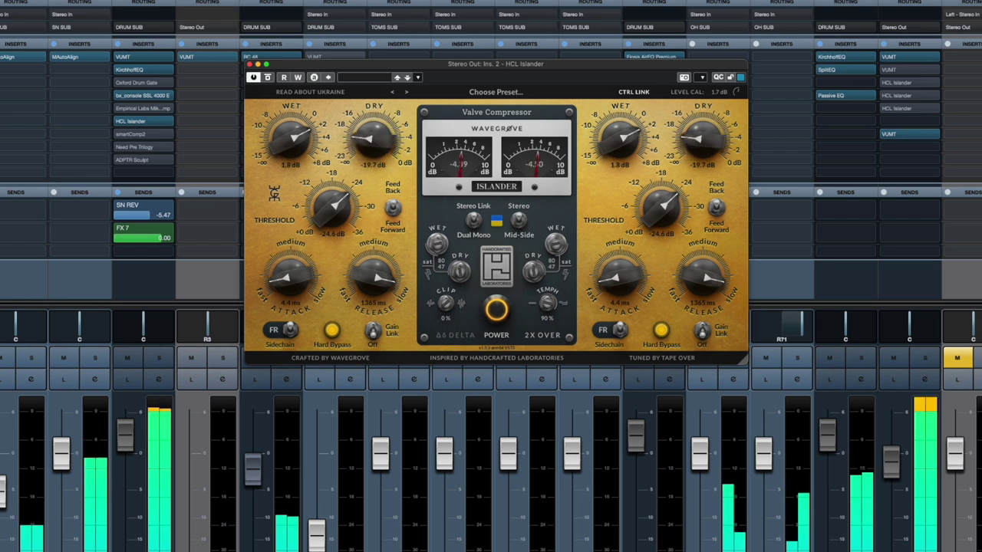
# Compare with the bypassed signal while raising the dry level to -13.2 dB, and set the threshold to -21.0 dB.
pyautogui.scroll(2, 376, 151)
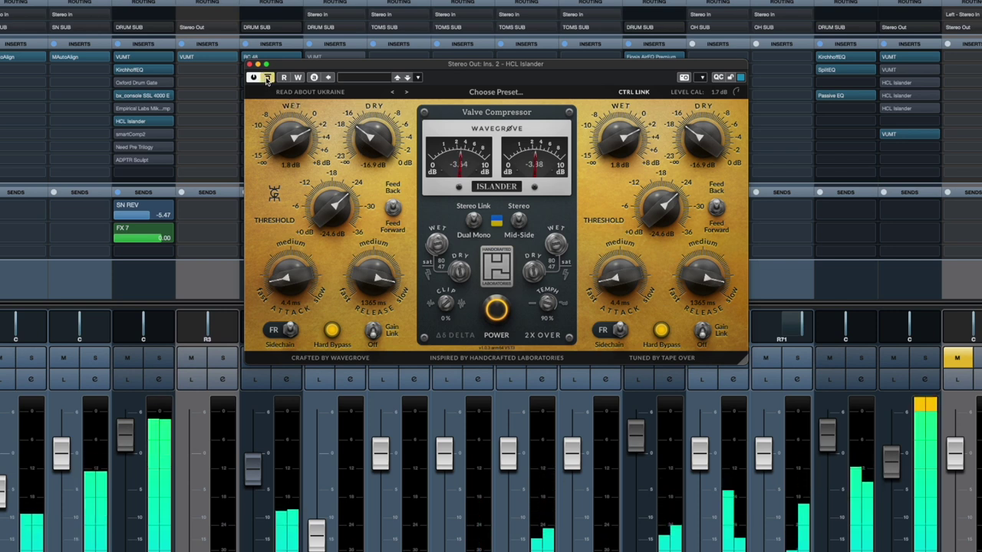
pyautogui.scroll(2, 372, 136)
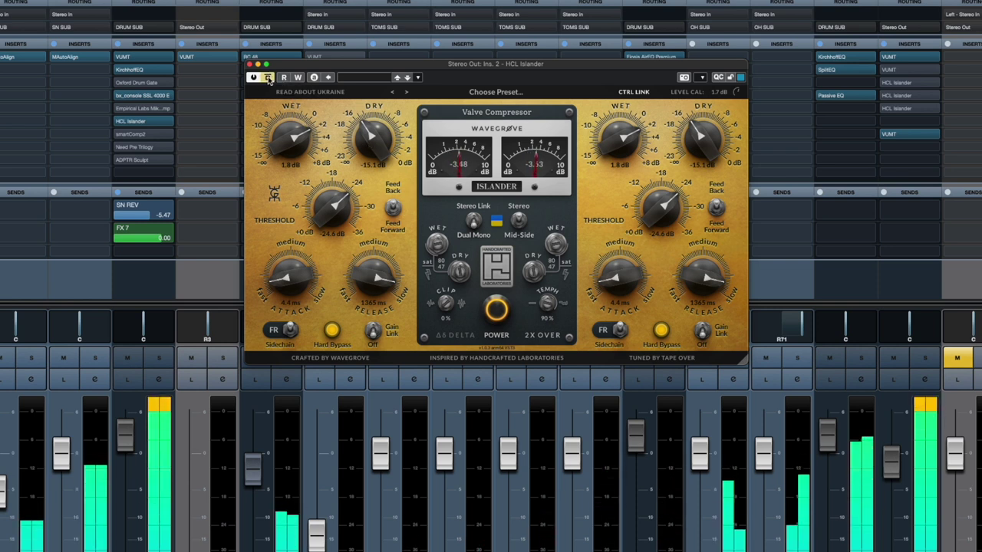
pyautogui.moveTo(355, 151); pyautogui.dragTo(368, 138)
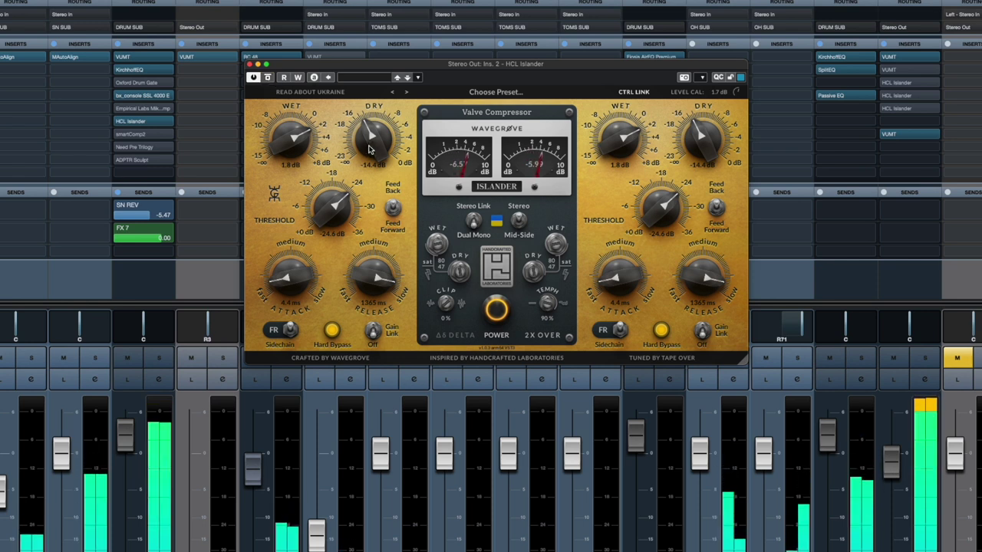
pyautogui.scroll(2, 372, 149)
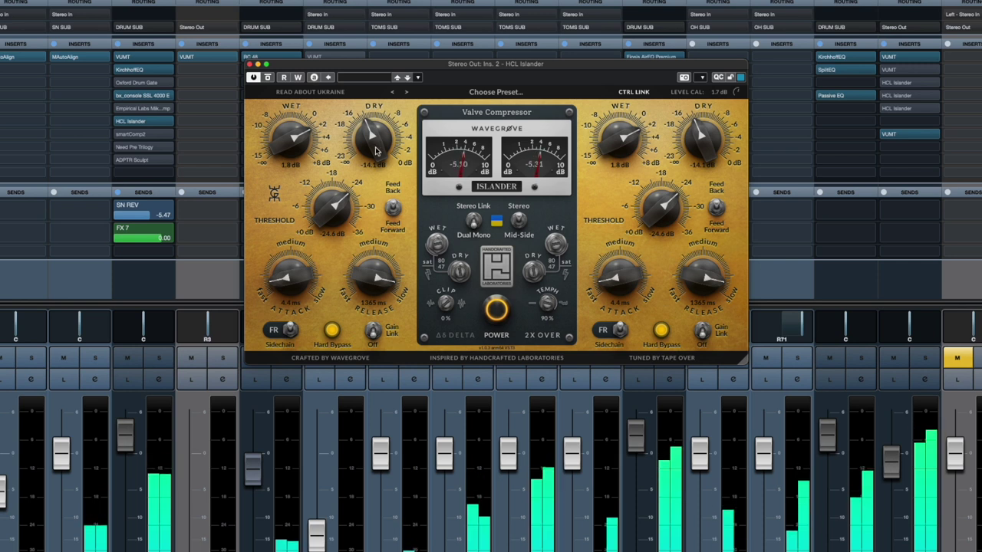
pyautogui.moveTo(375, 146); pyautogui.dragTo(376, 135)
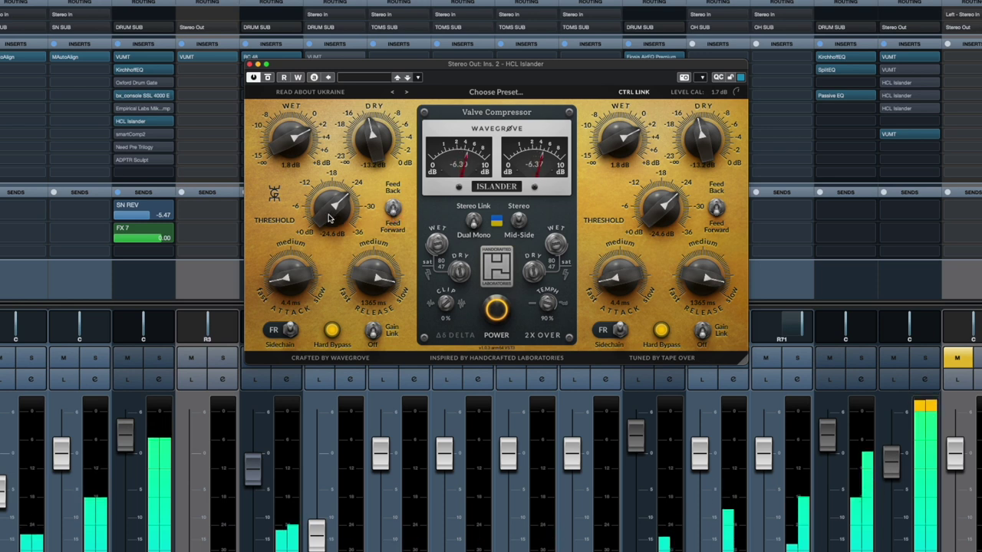
pyautogui.moveTo(330, 220); pyautogui.dragTo(330, 213)
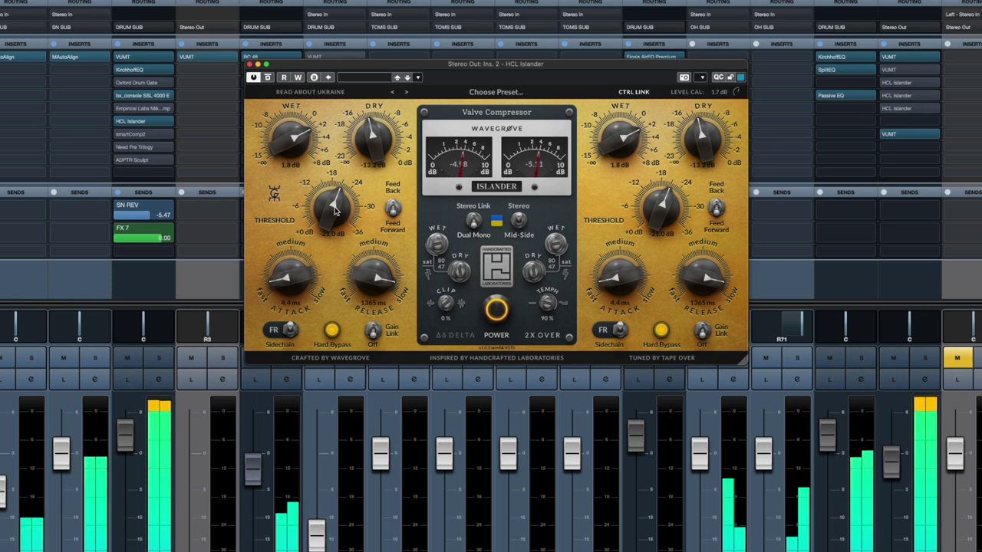